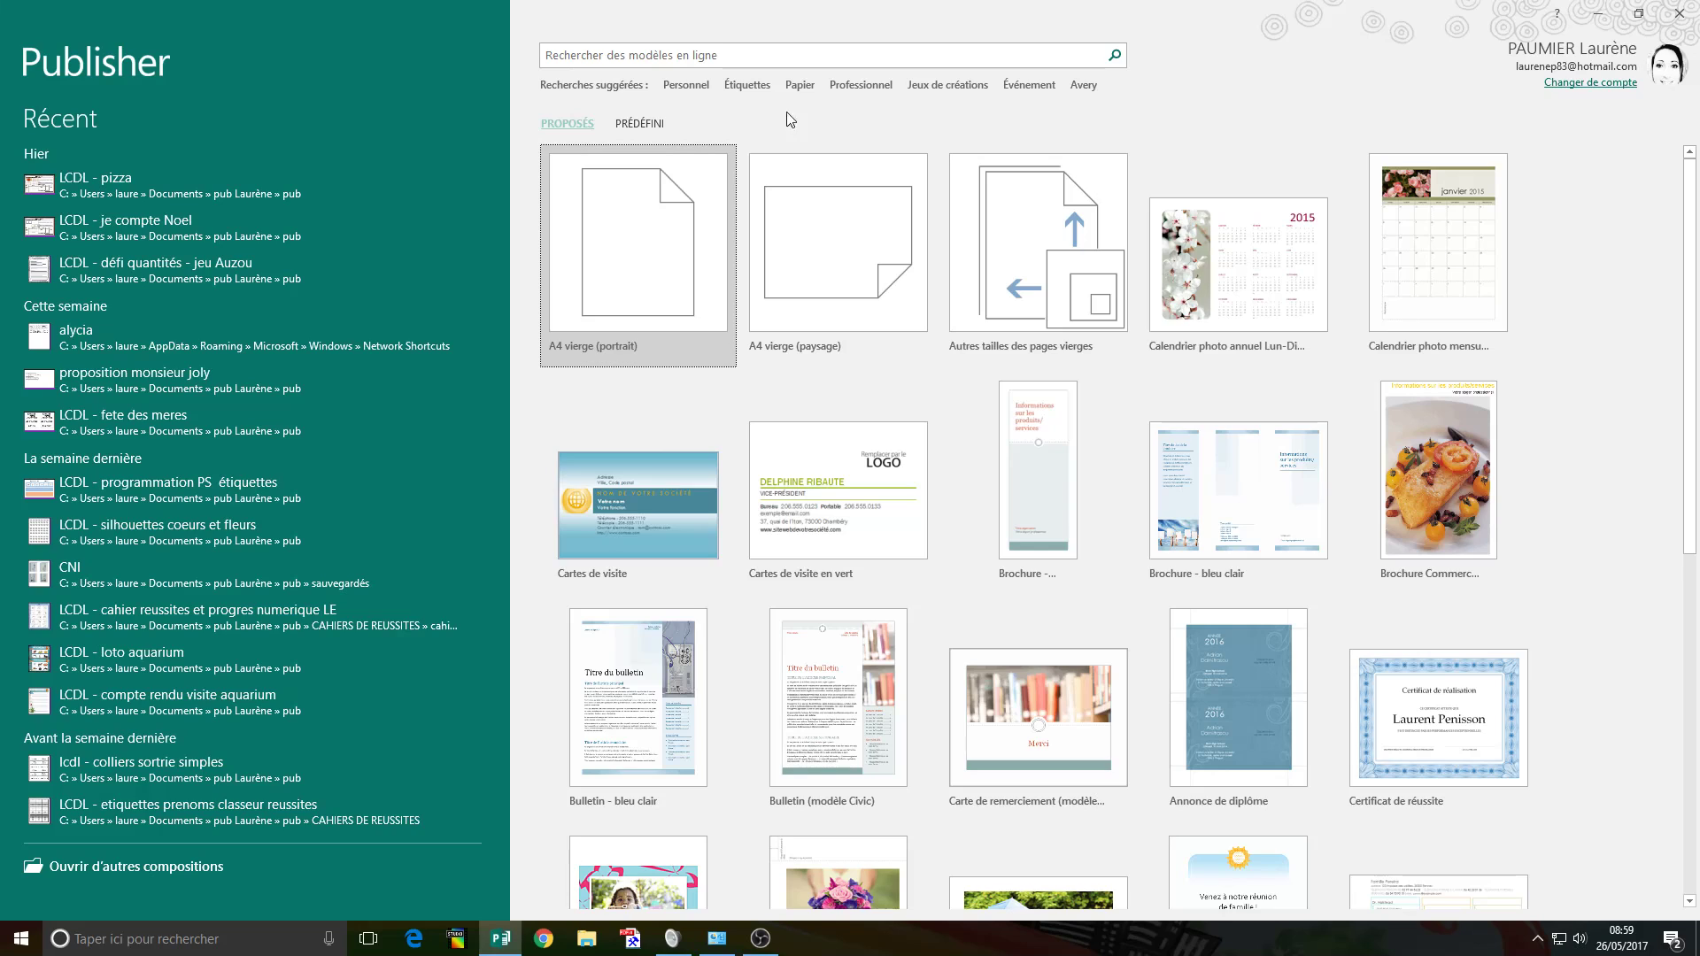
Create a new blank 'A4 vierge (portrait)' publication from the start screen.
click(637, 281)
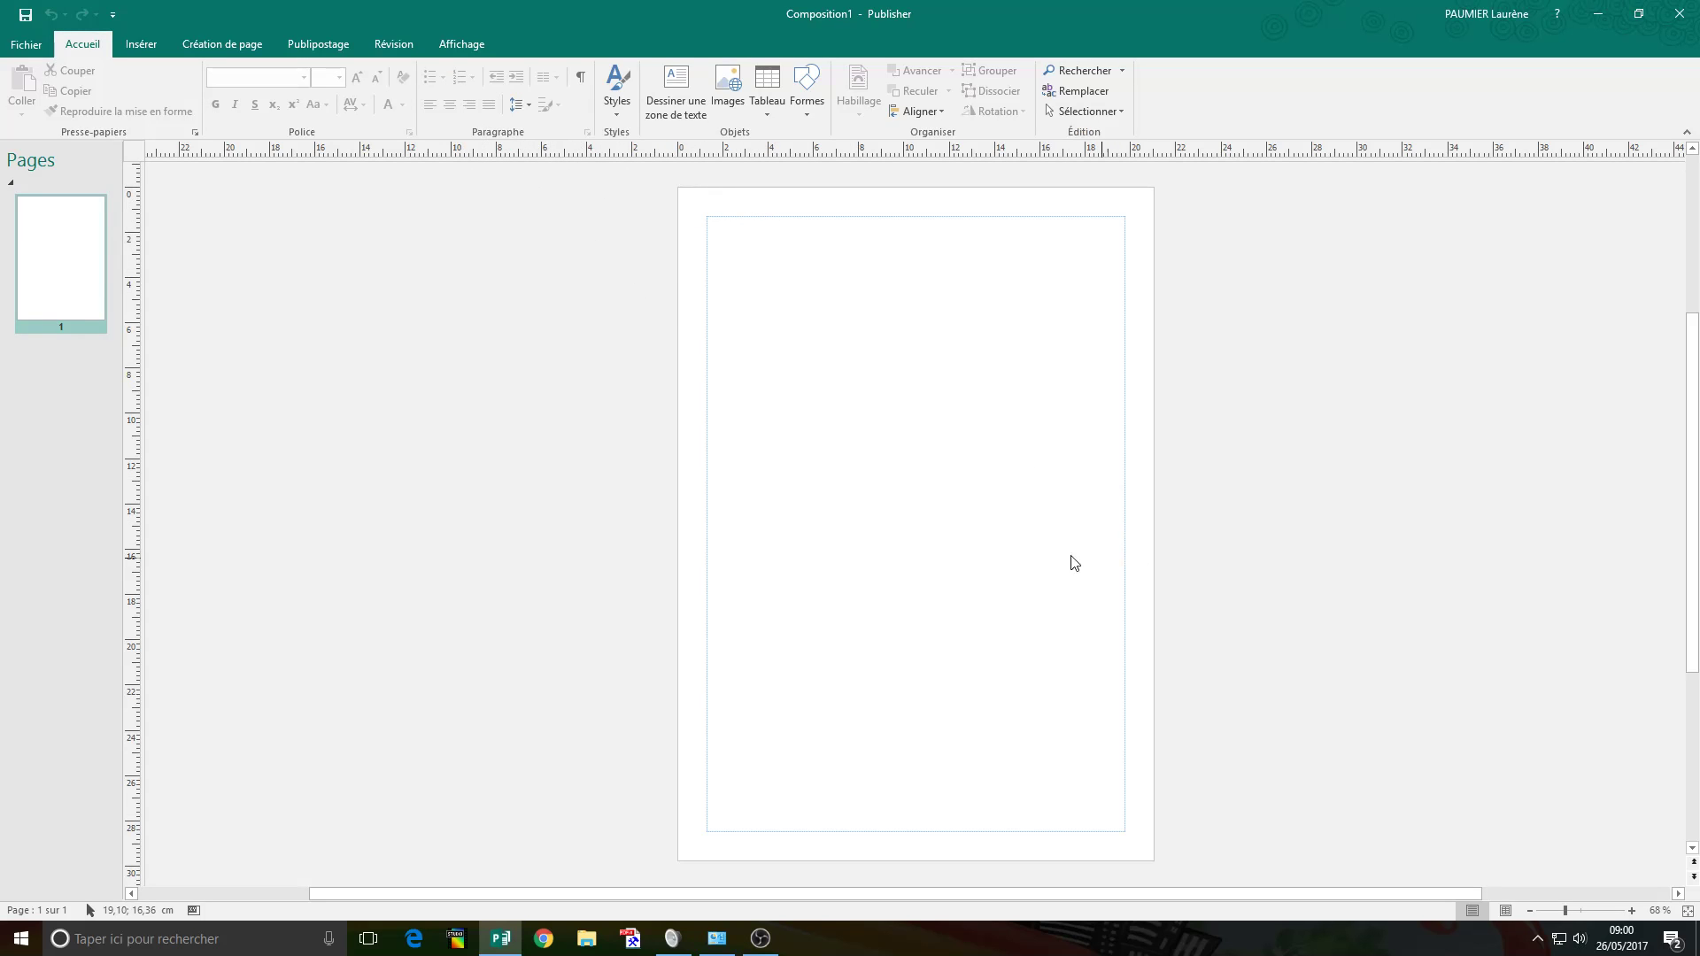
Add a horizontal ruler guide across the page from Création de page > Repères.
click(141, 45)
click(222, 44)
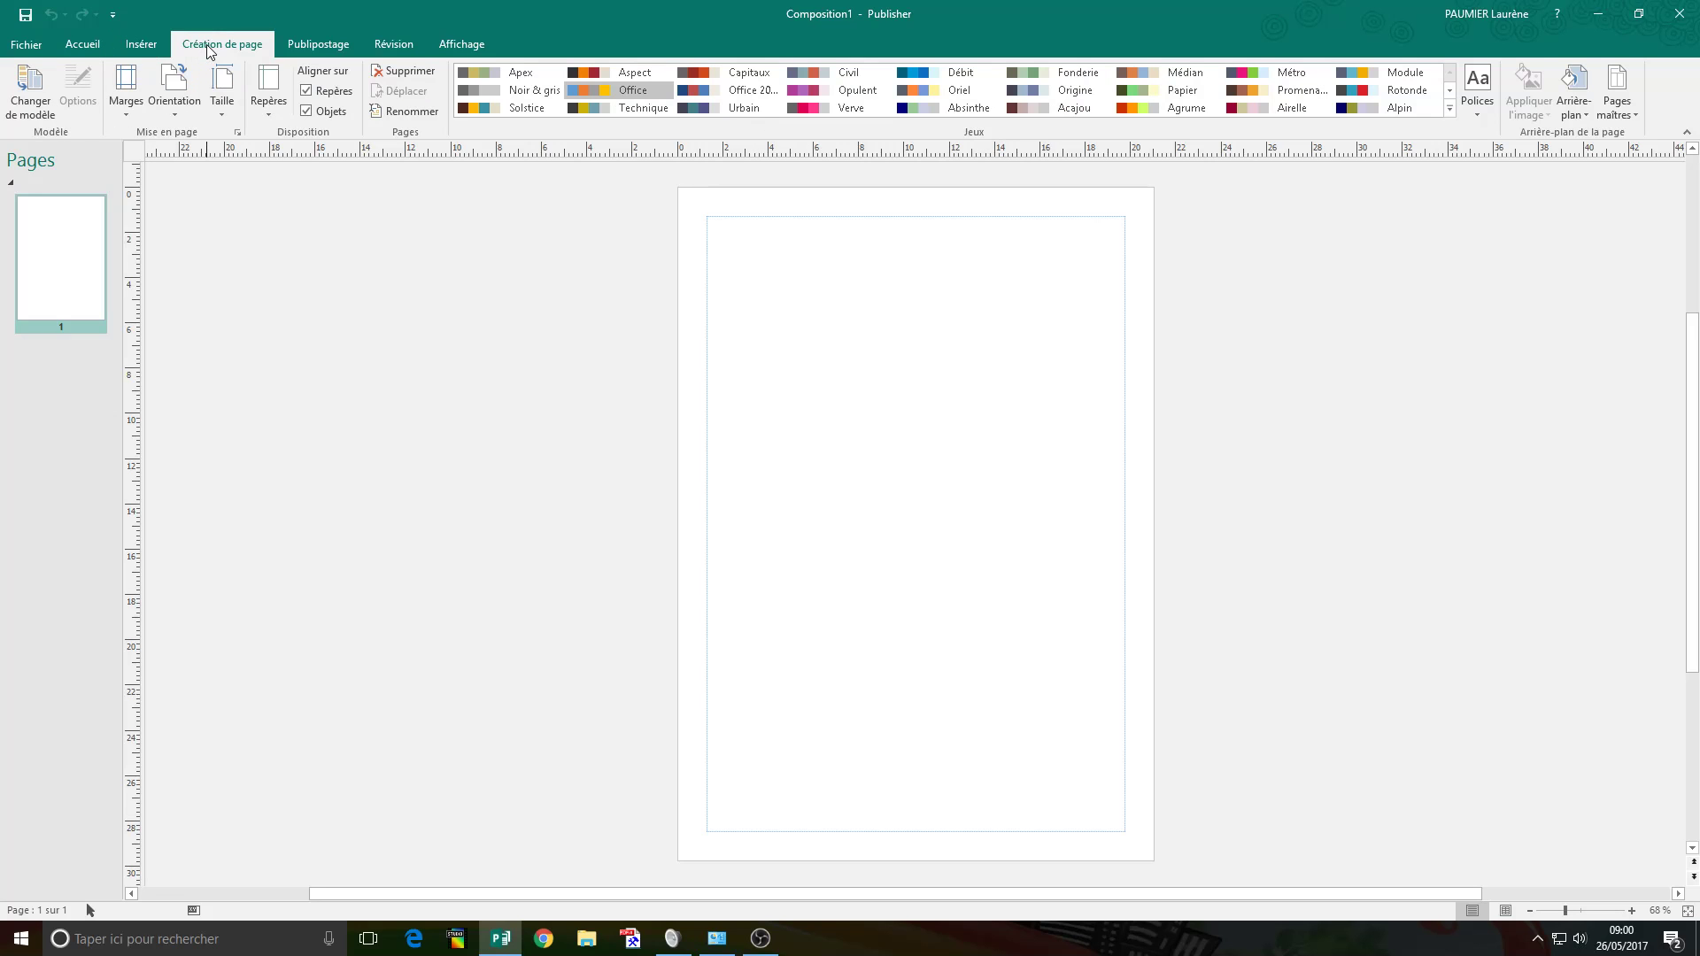
click(264, 115)
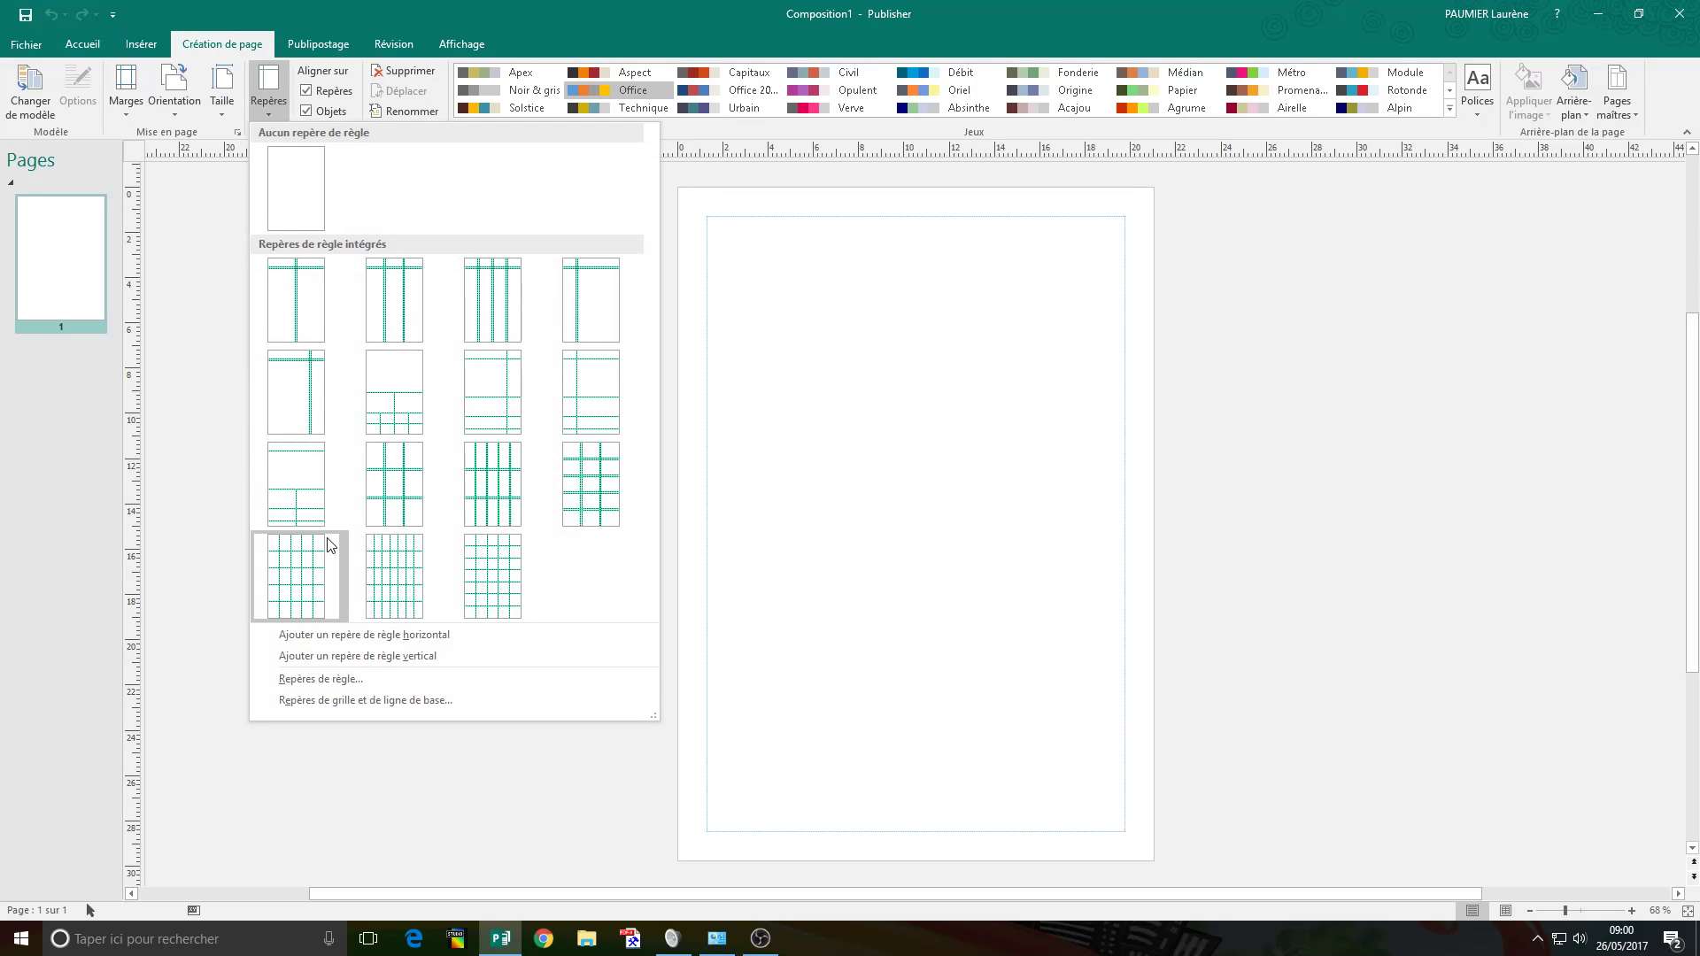
click(384, 635)
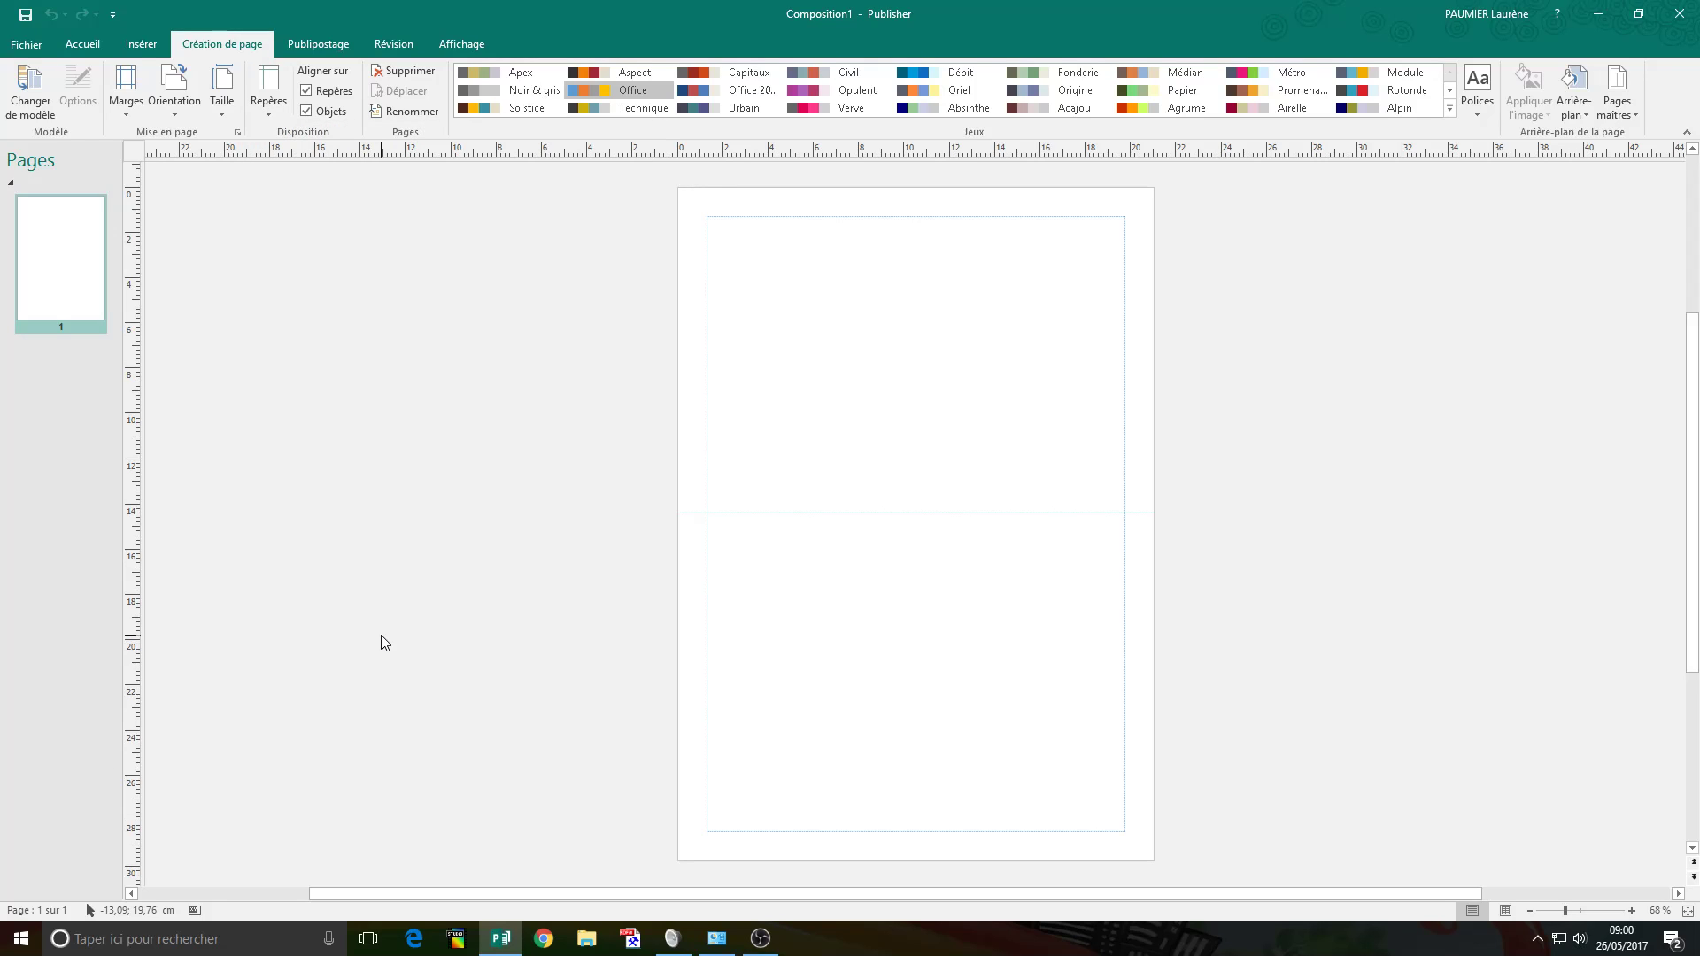
Move the guide to exactly 14,85 cm, removing the old 14,36 cm position.
right_click(869, 513)
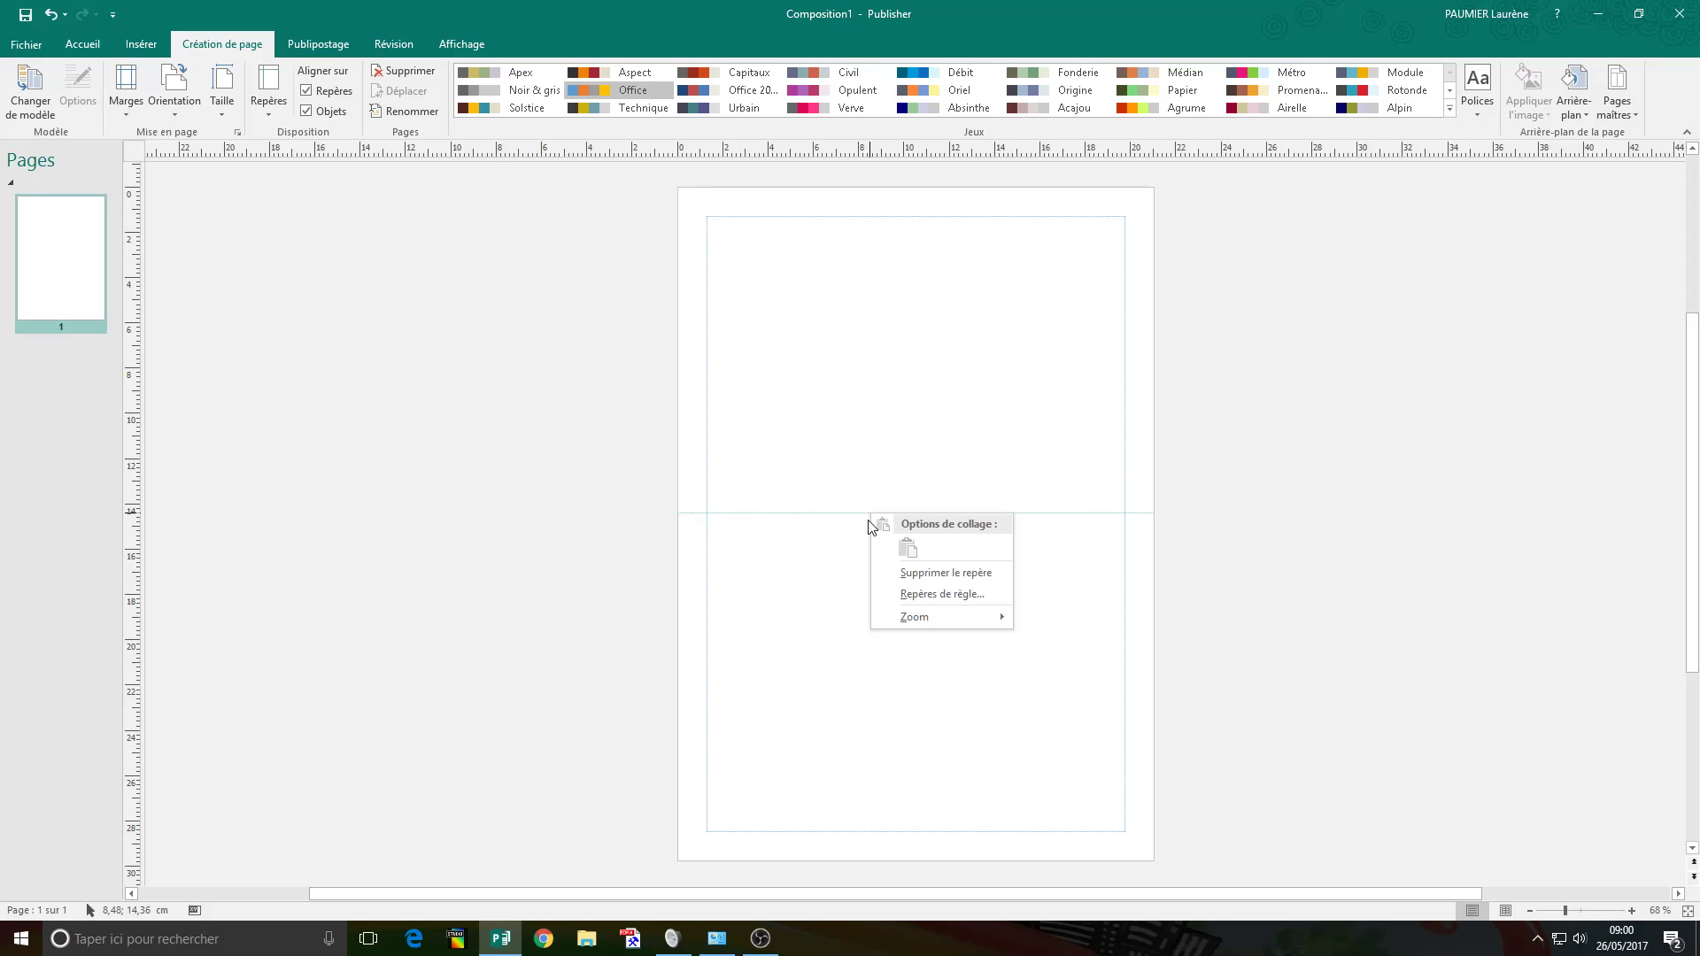
click(908, 599)
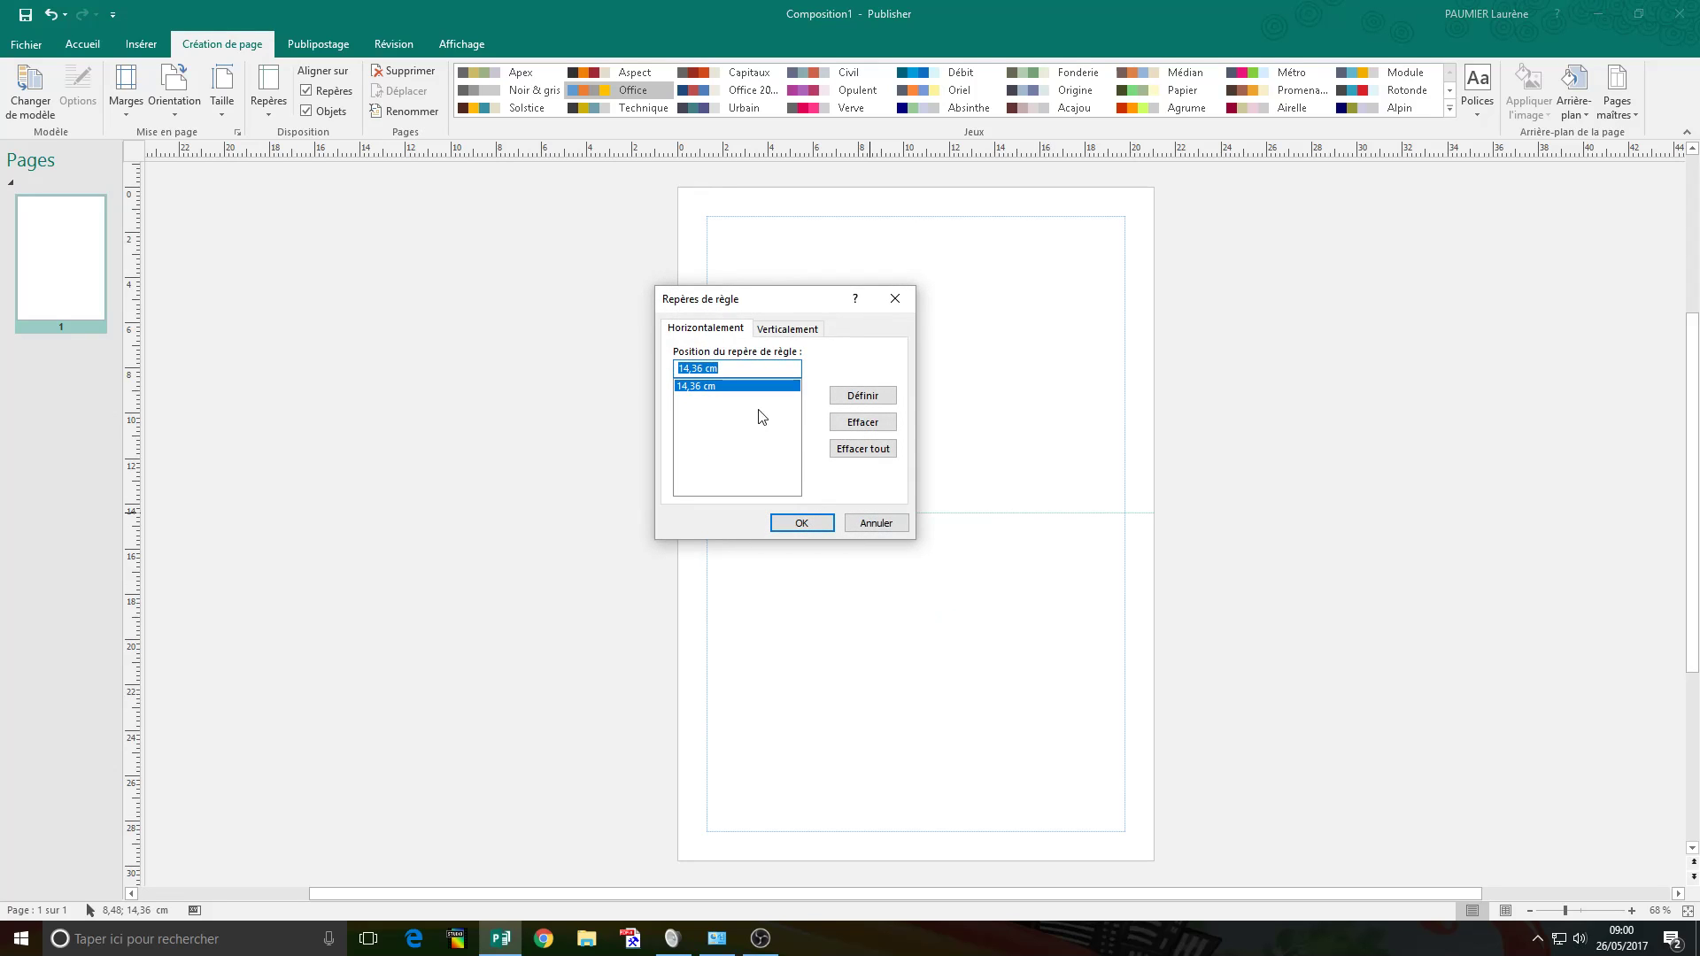
drag(688, 371, 634, 376)
text(1)
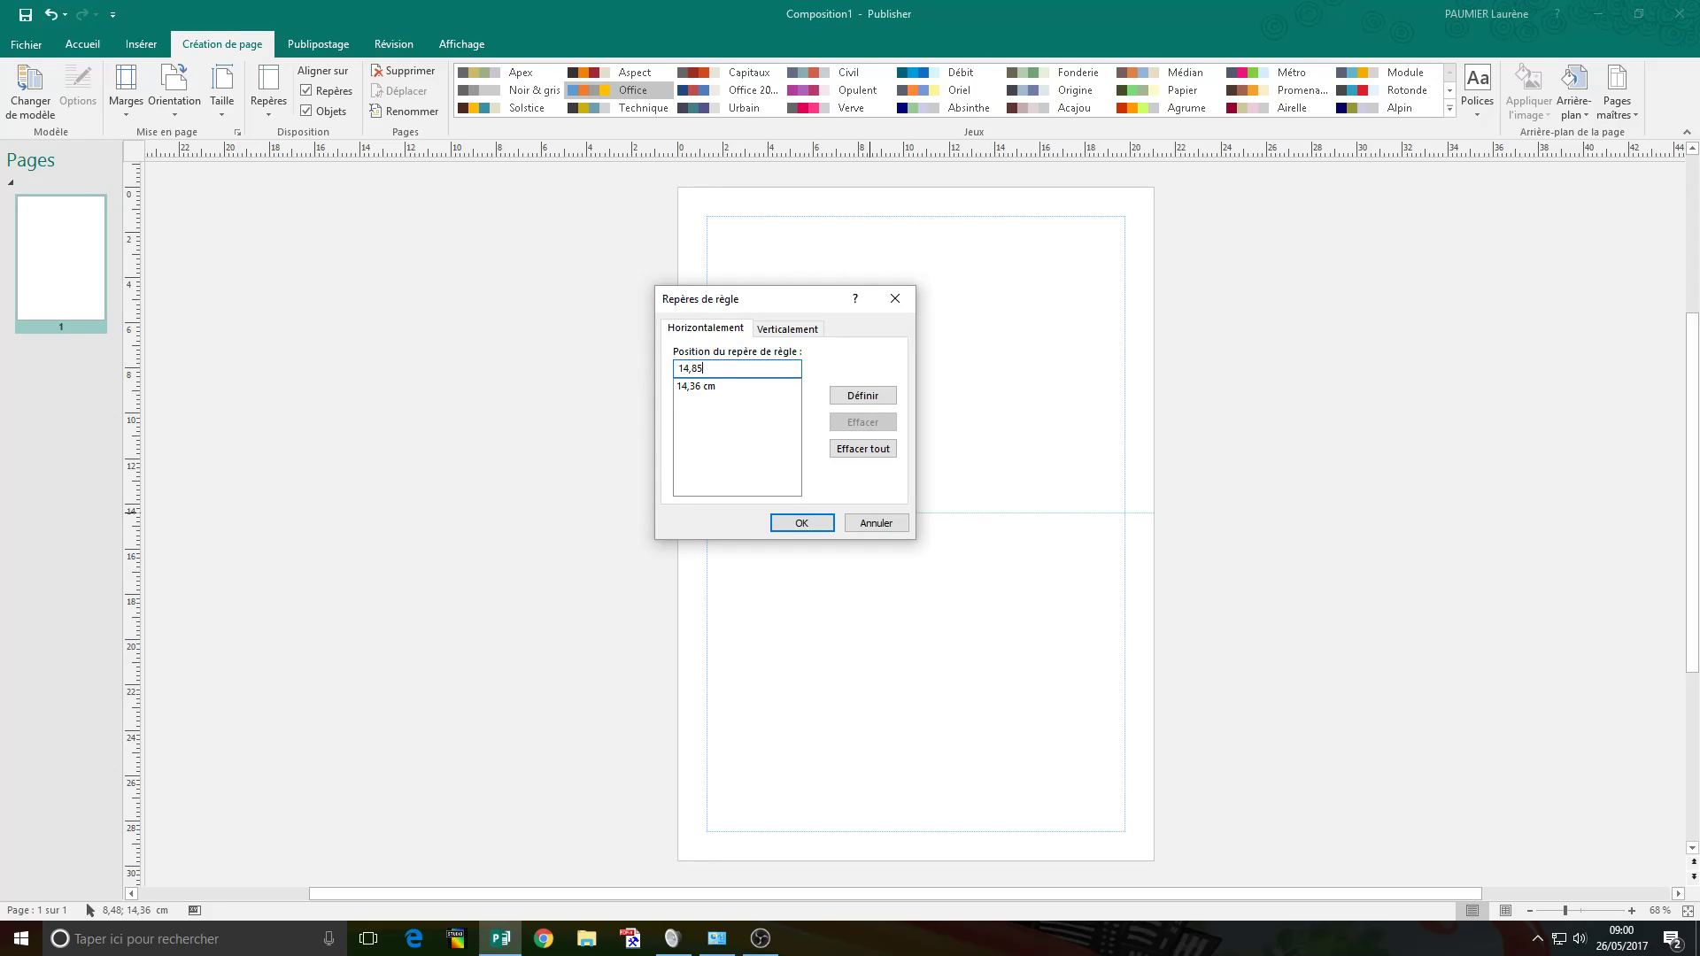
text(4,85)
click(862, 394)
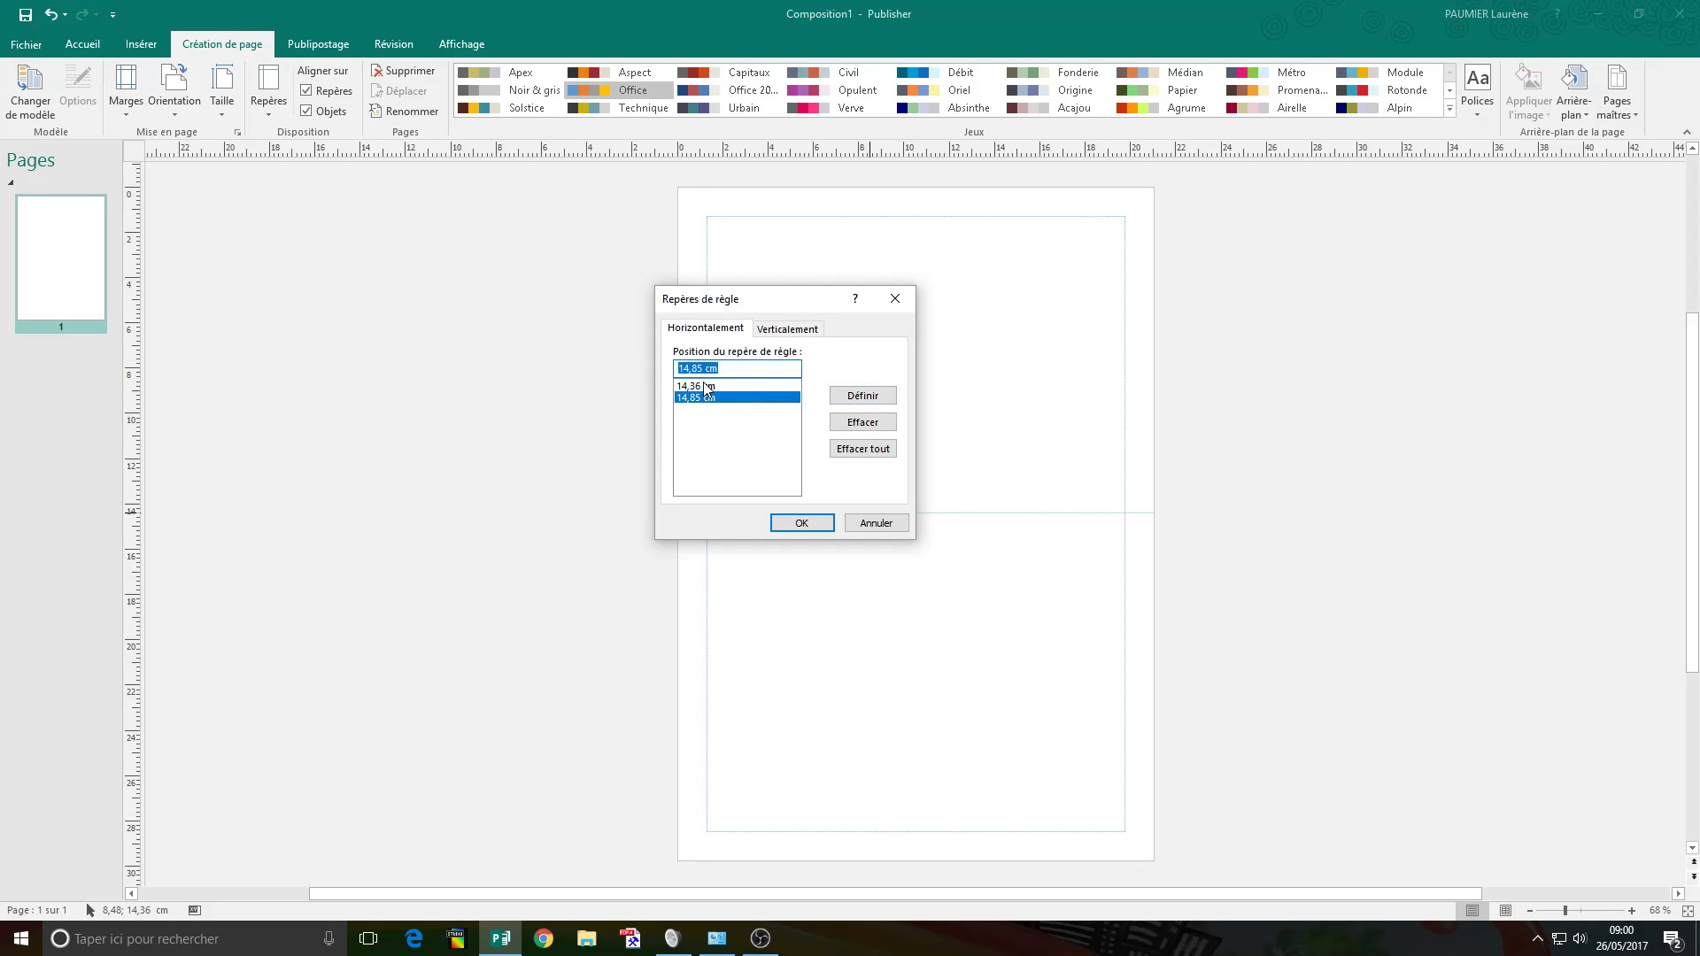
click(852, 422)
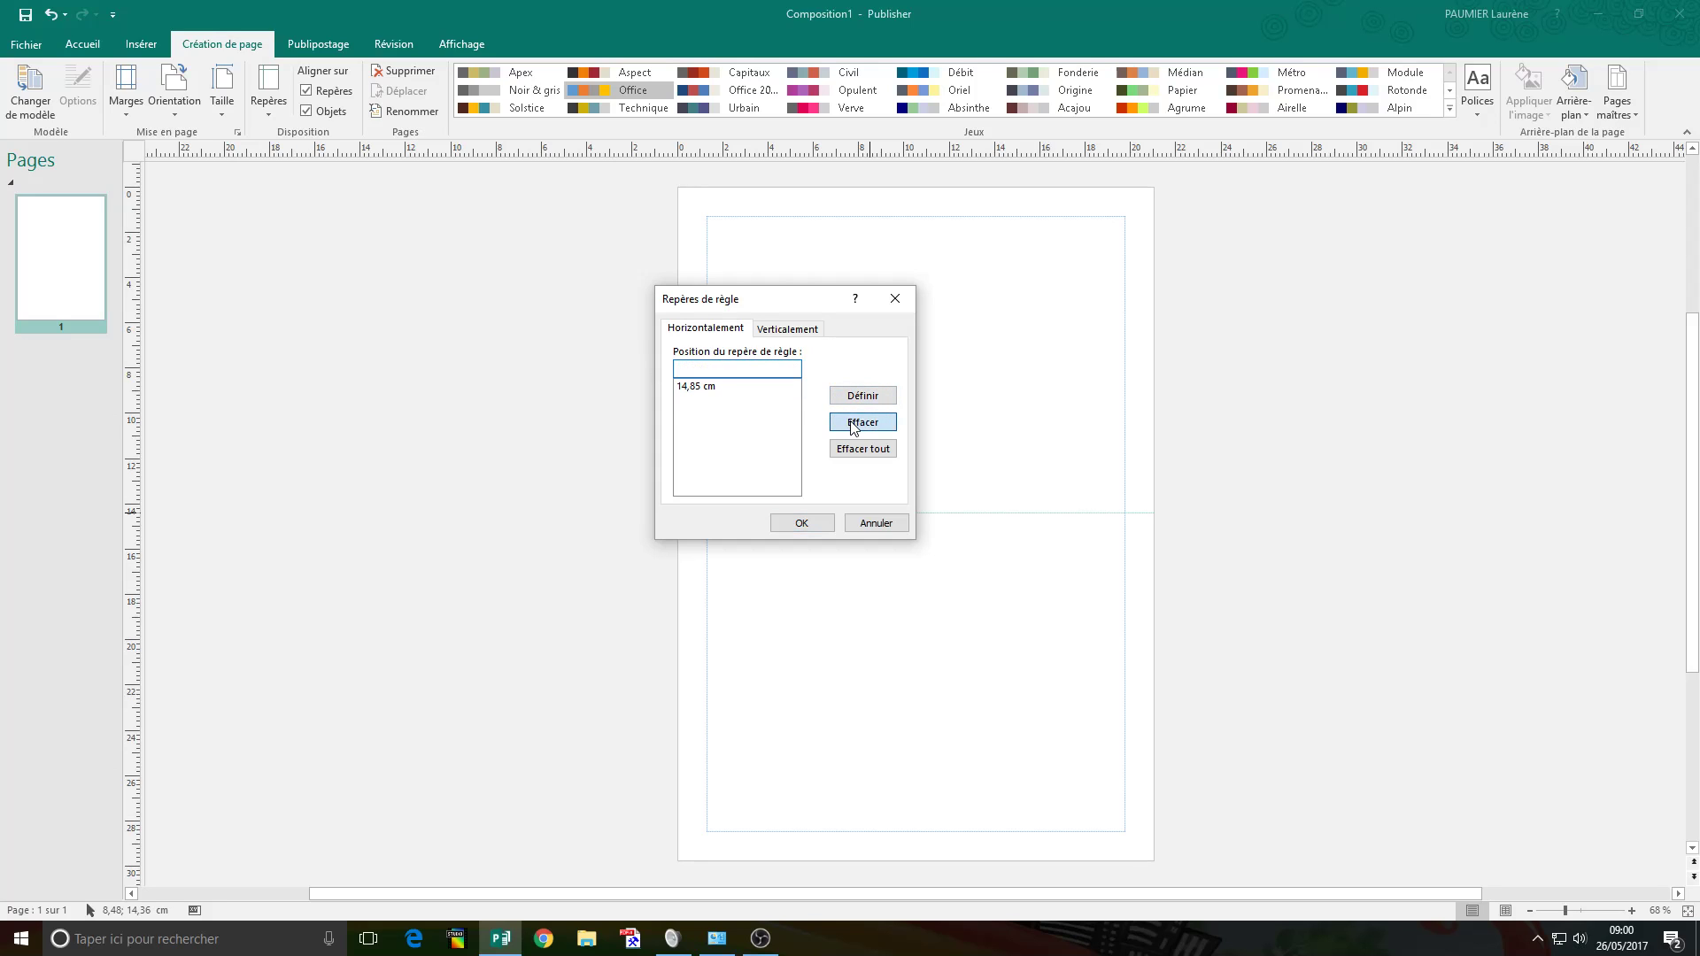
click(802, 523)
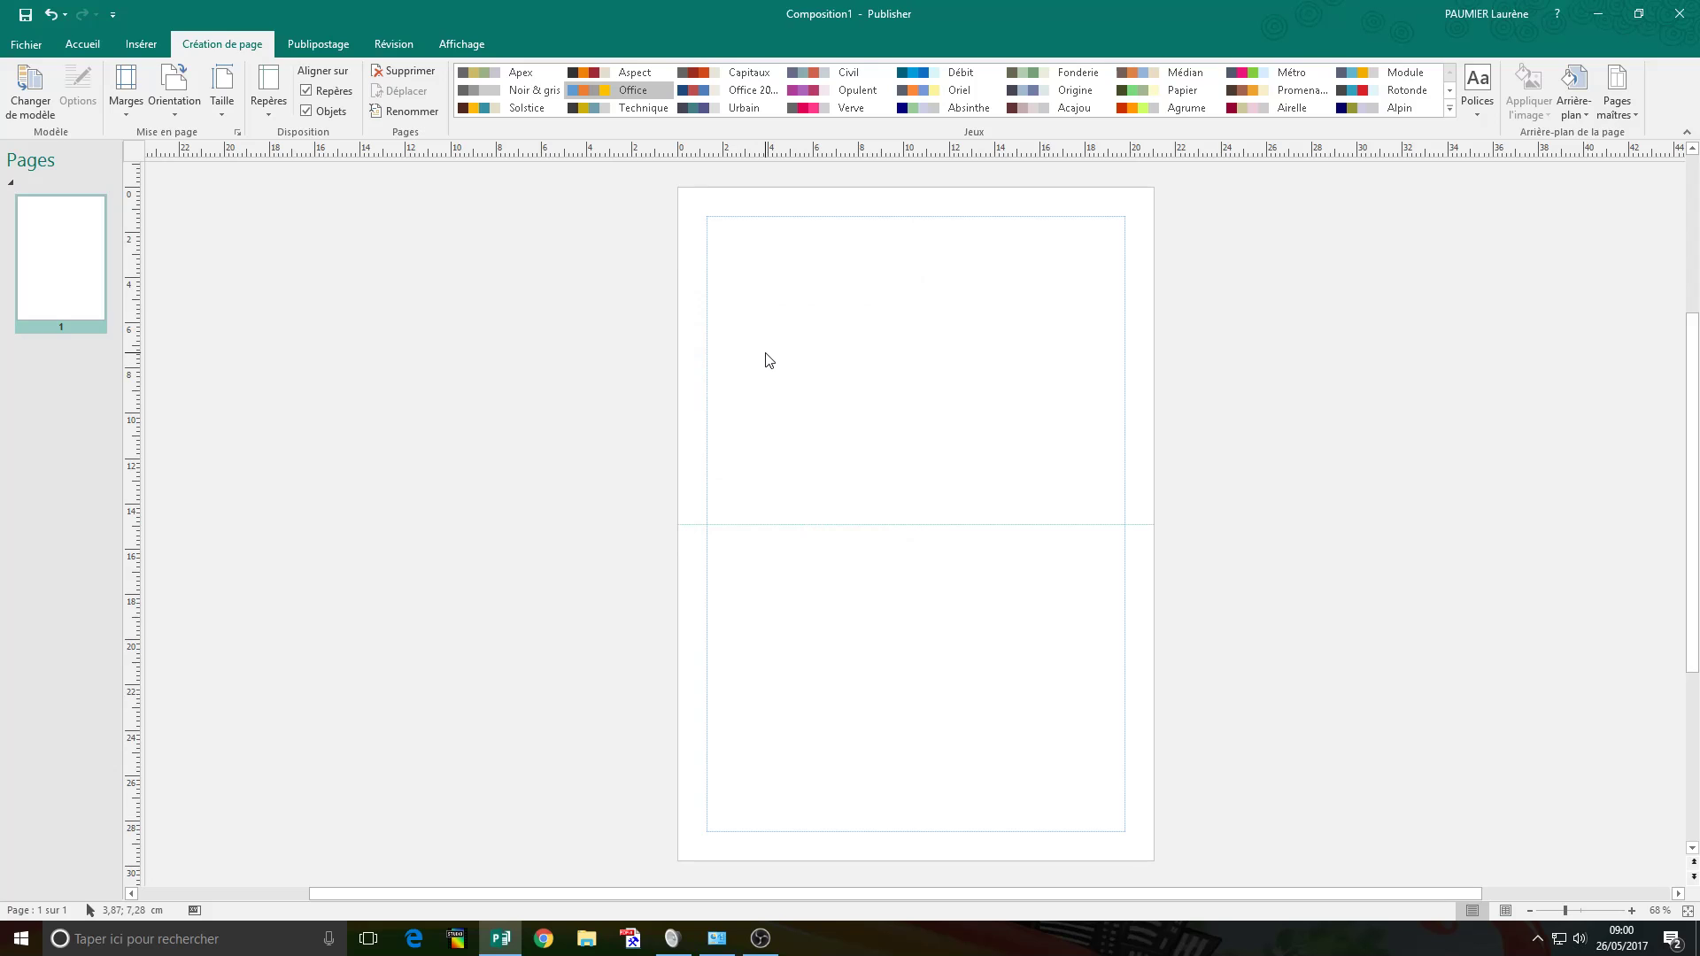
Draw a rectangle from the page's top-left corner down to the middle guide.
click(144, 45)
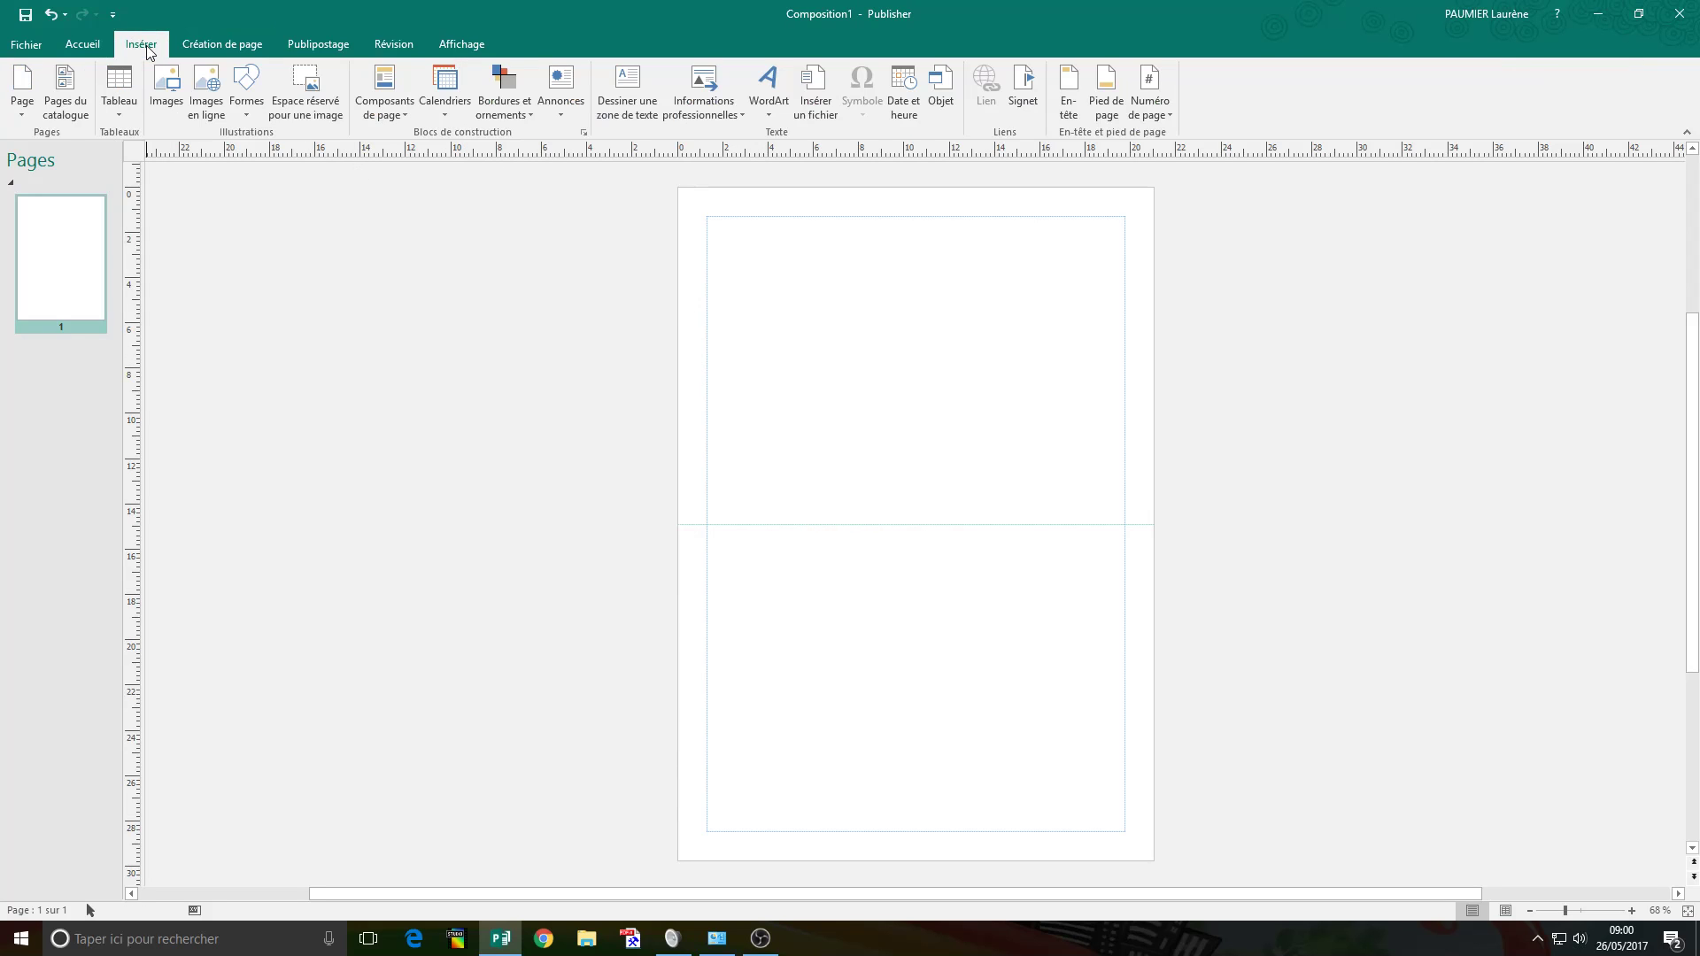
click(252, 113)
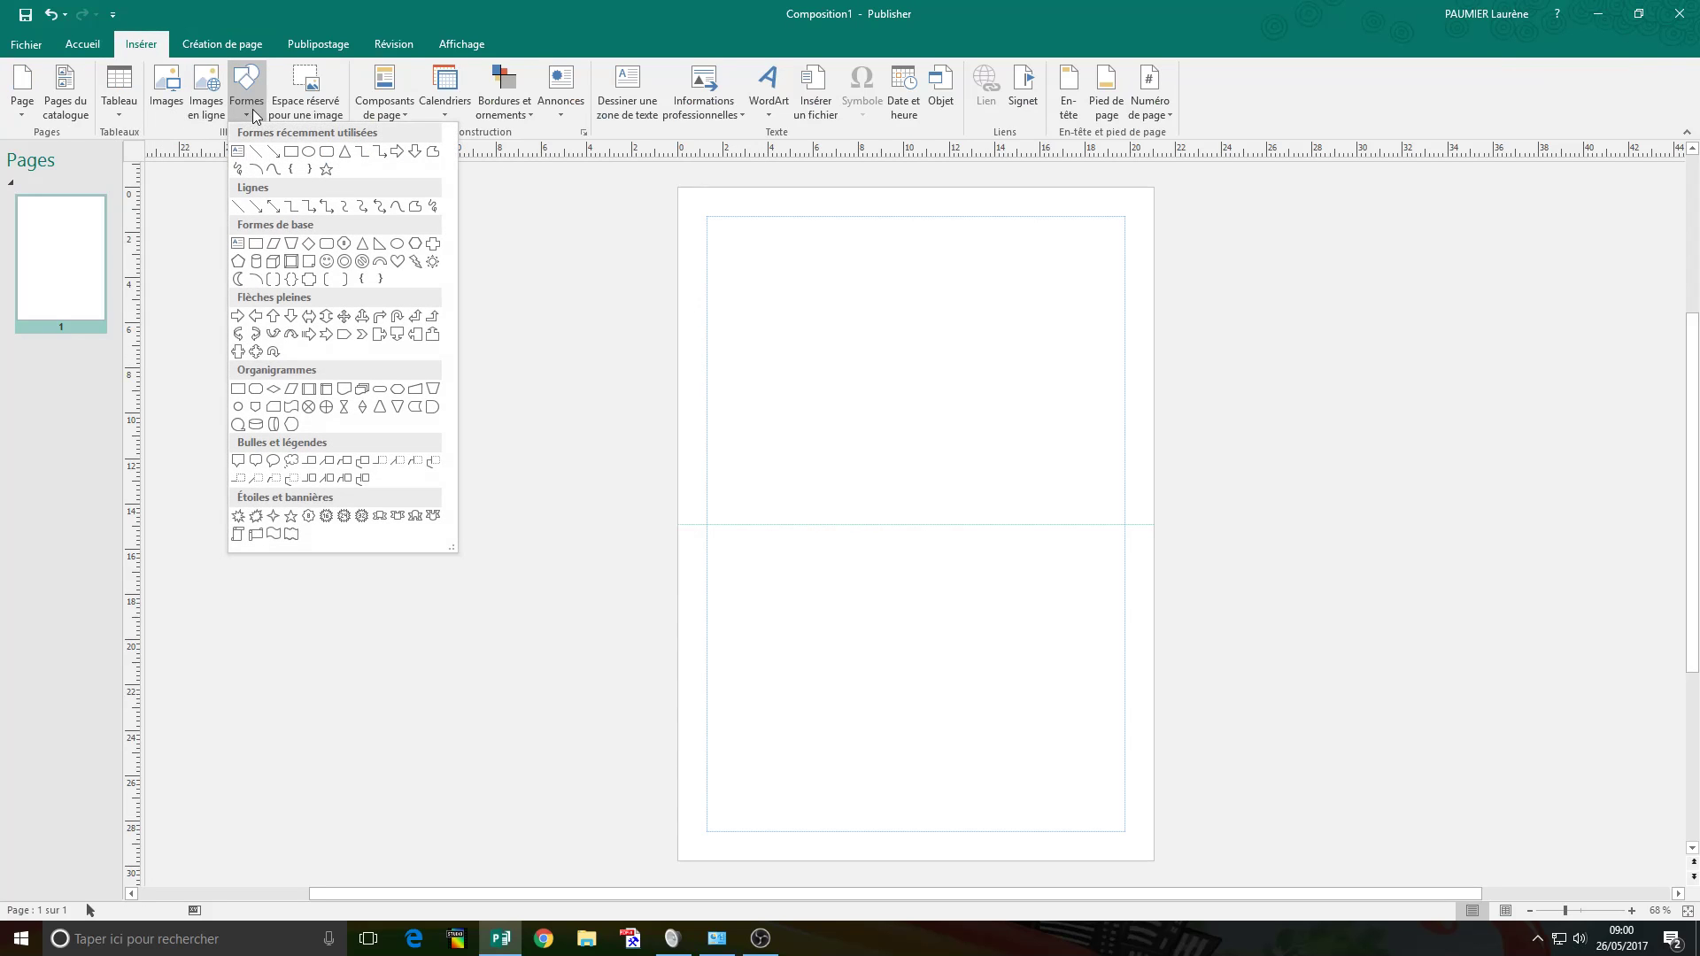
click(305, 154)
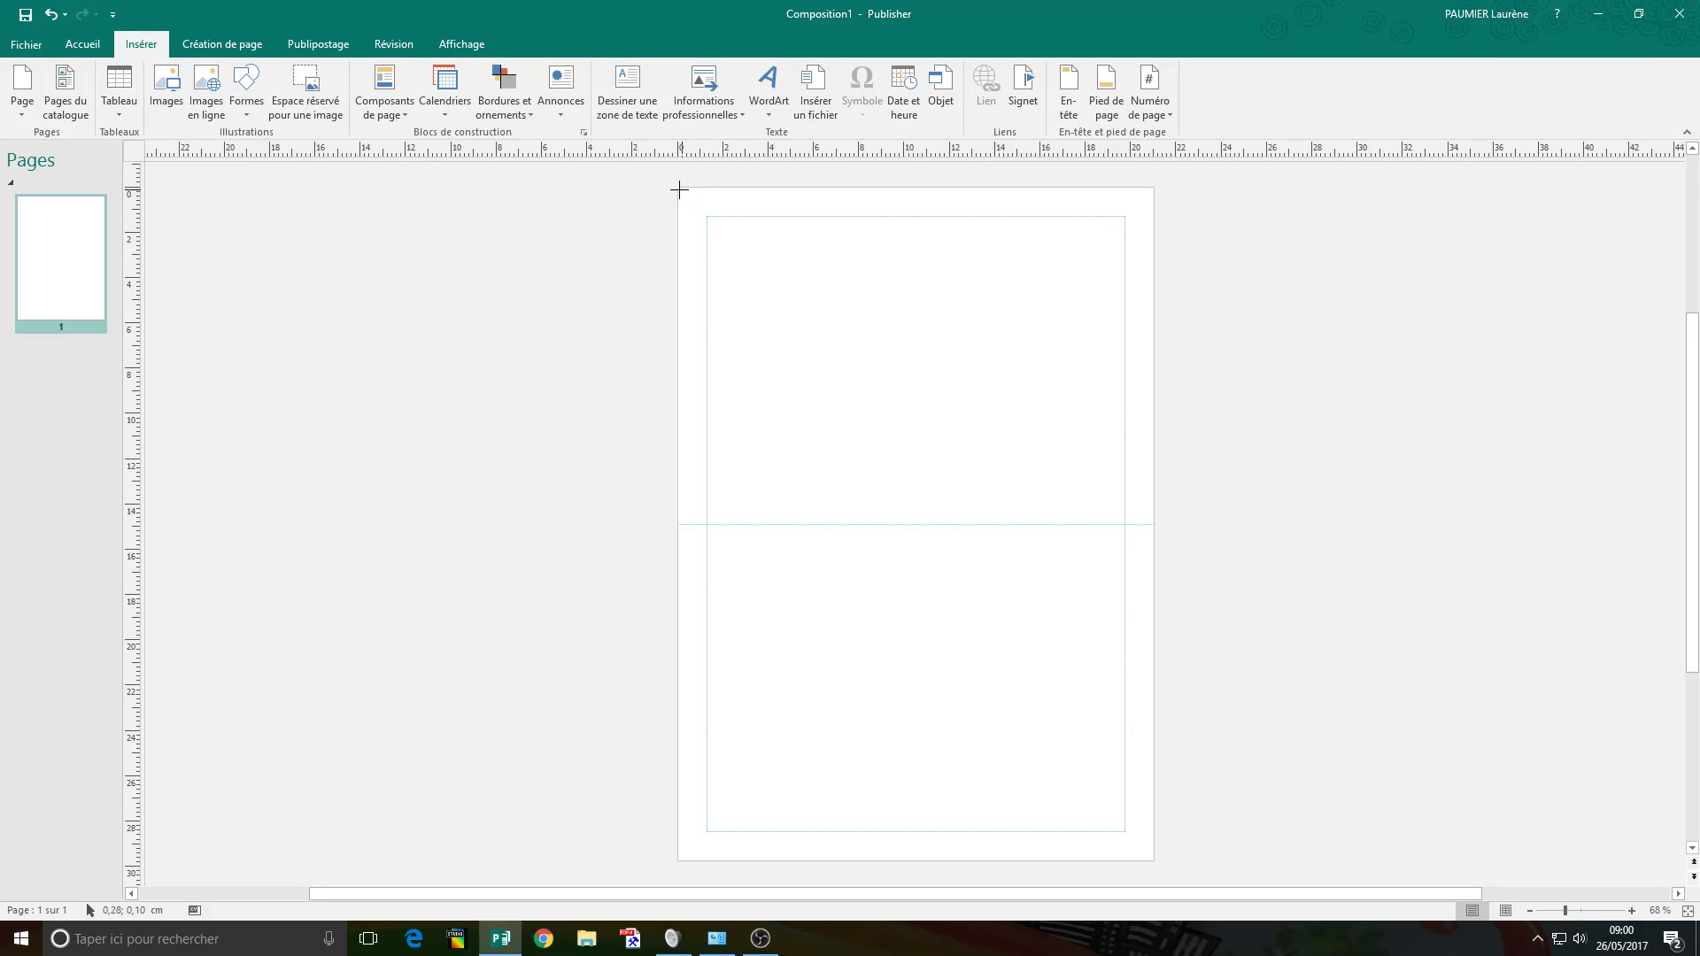
mouse_move(677, 186)
mouse_down()
mouse_move(923, 440)
mouse_move(1153, 524)
mouse_up()
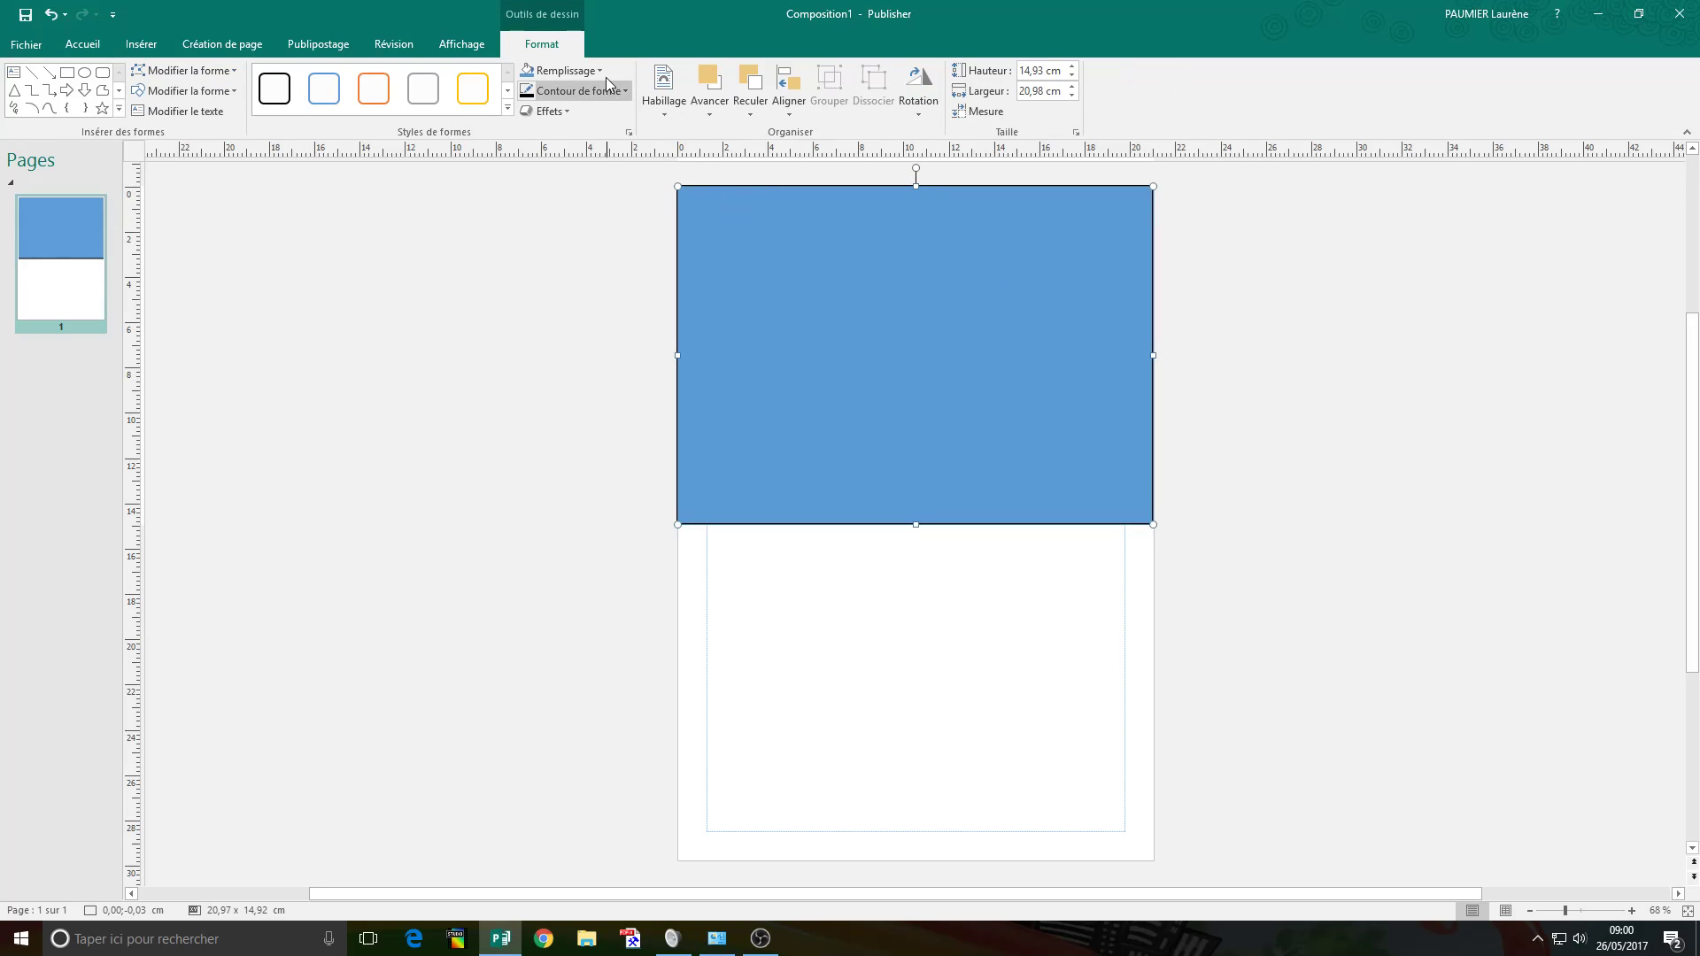
Give the rectangle a white fill and set its outline to Sans contour.
click(599, 69)
click(631, 111)
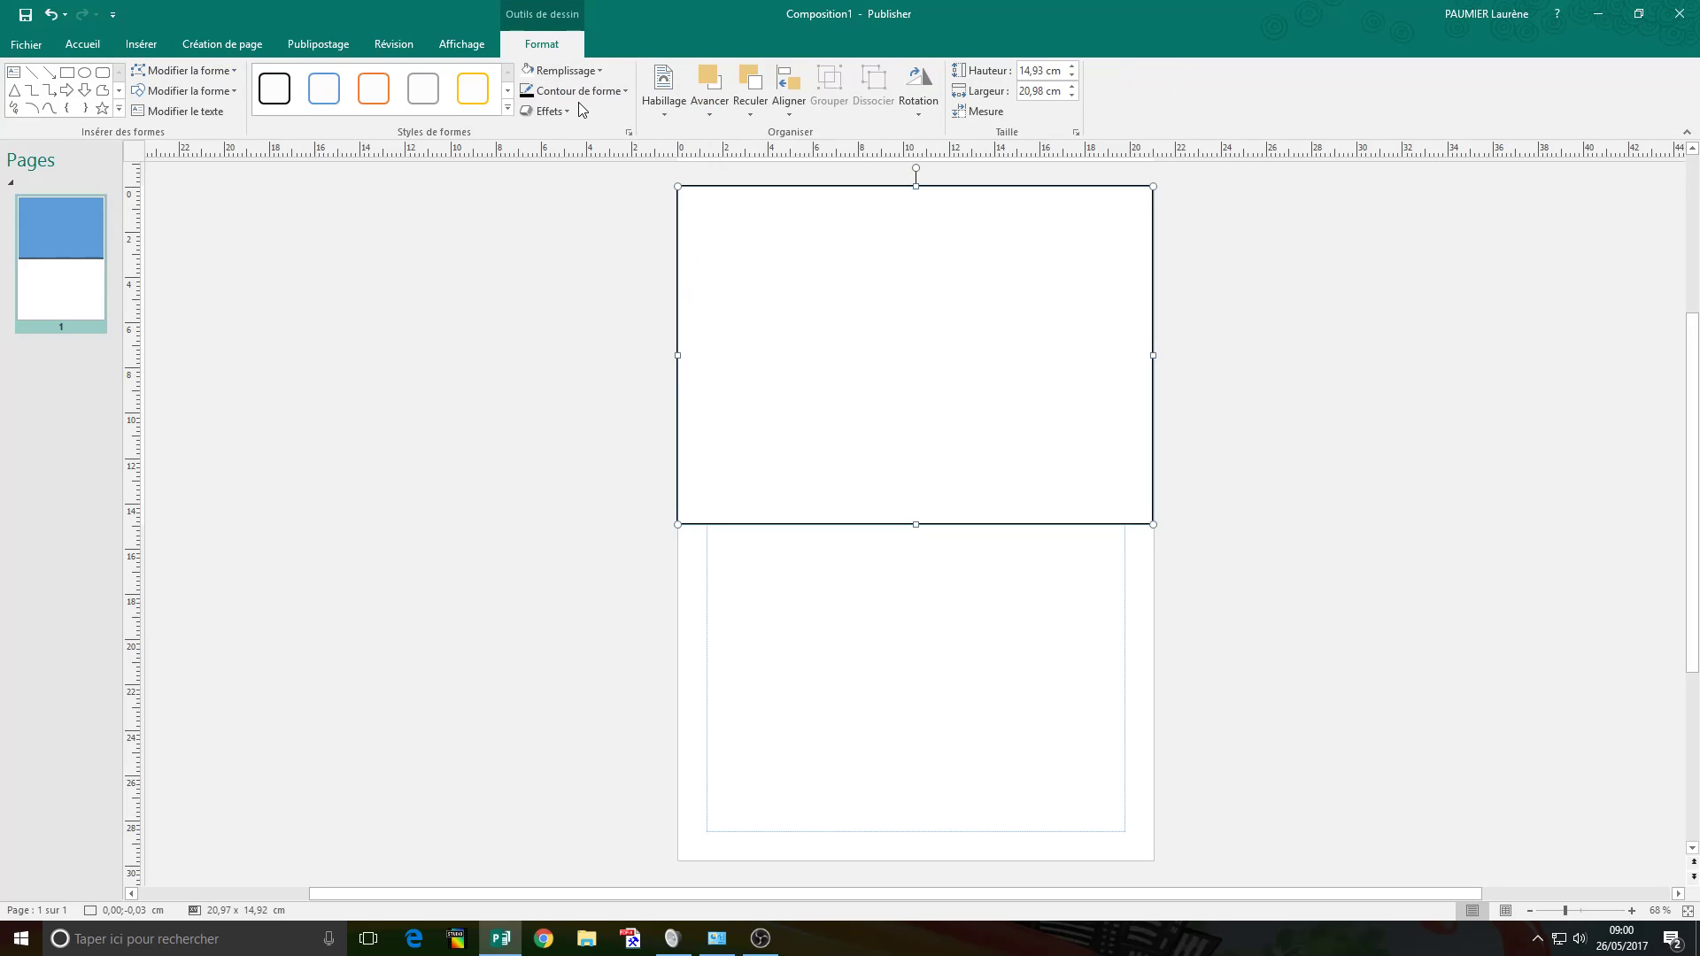
click(575, 92)
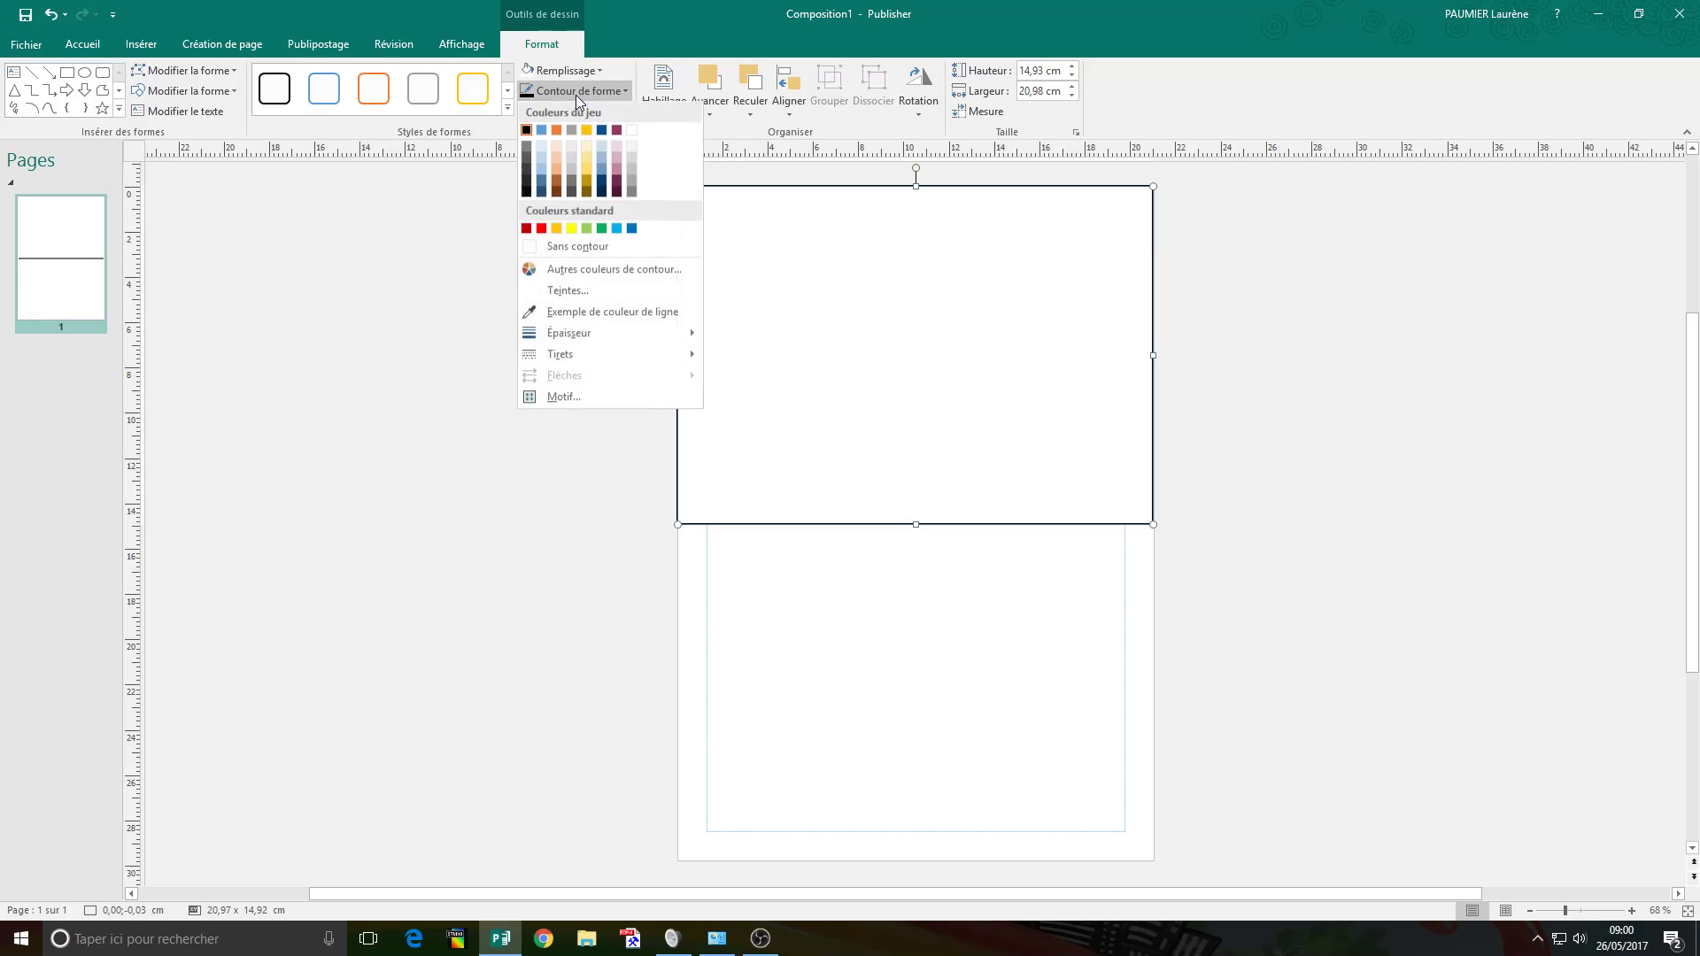
click(589, 252)
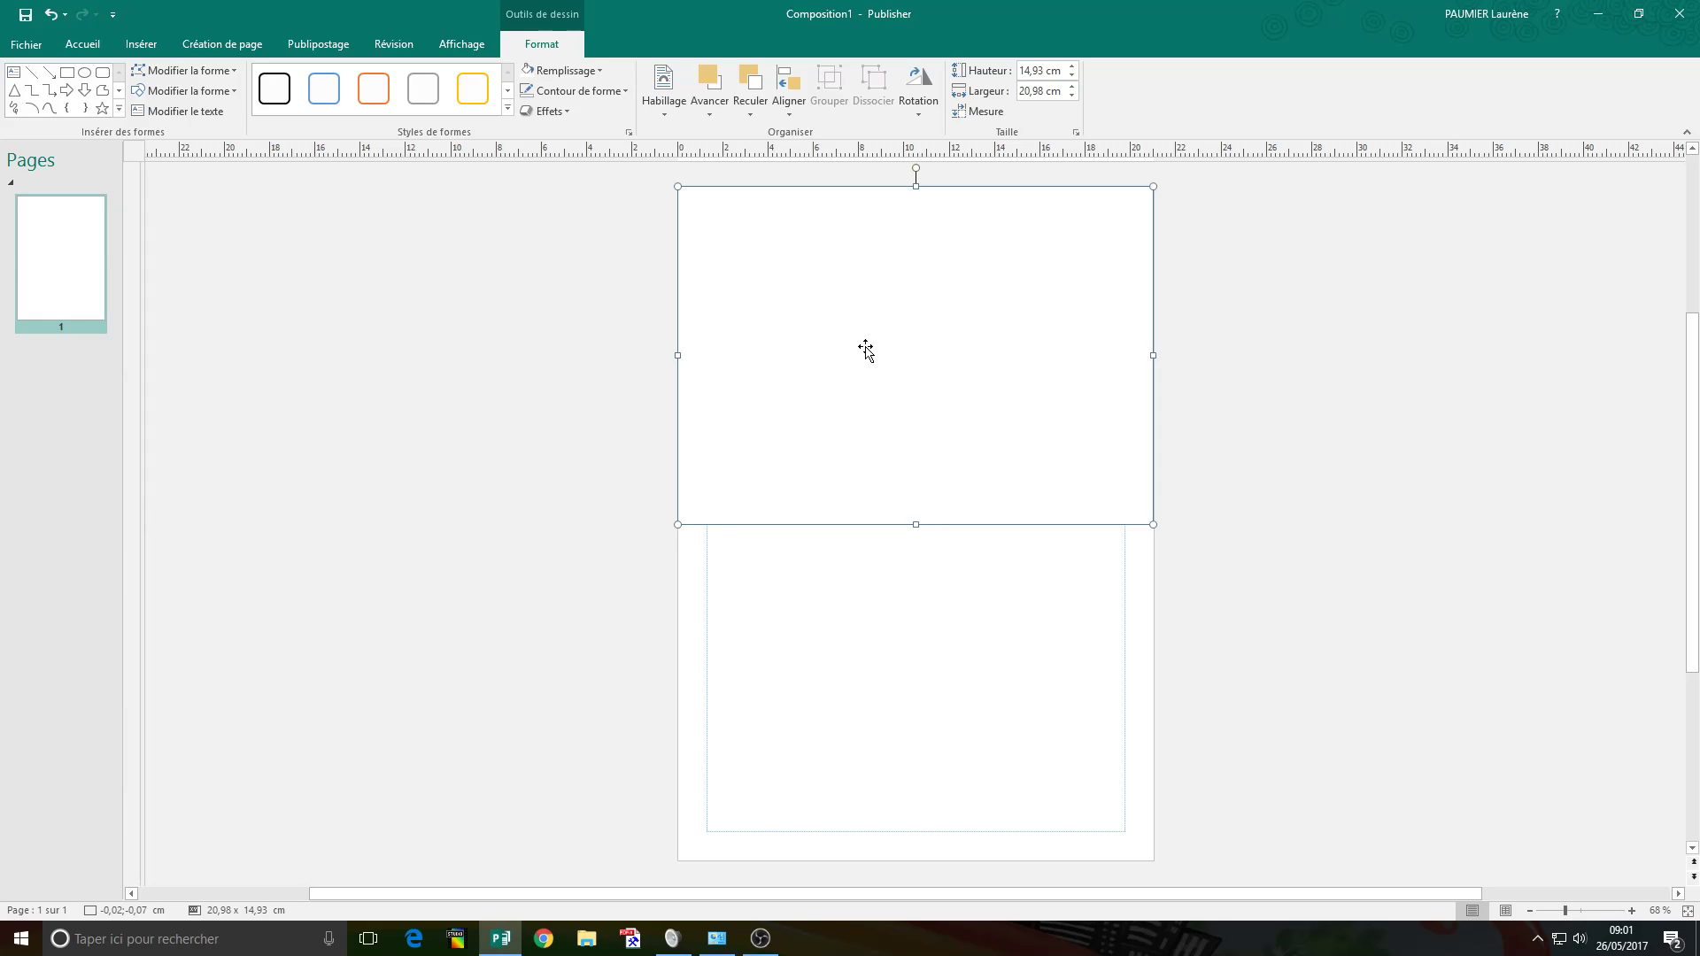
drag(873, 357, 873, 611)
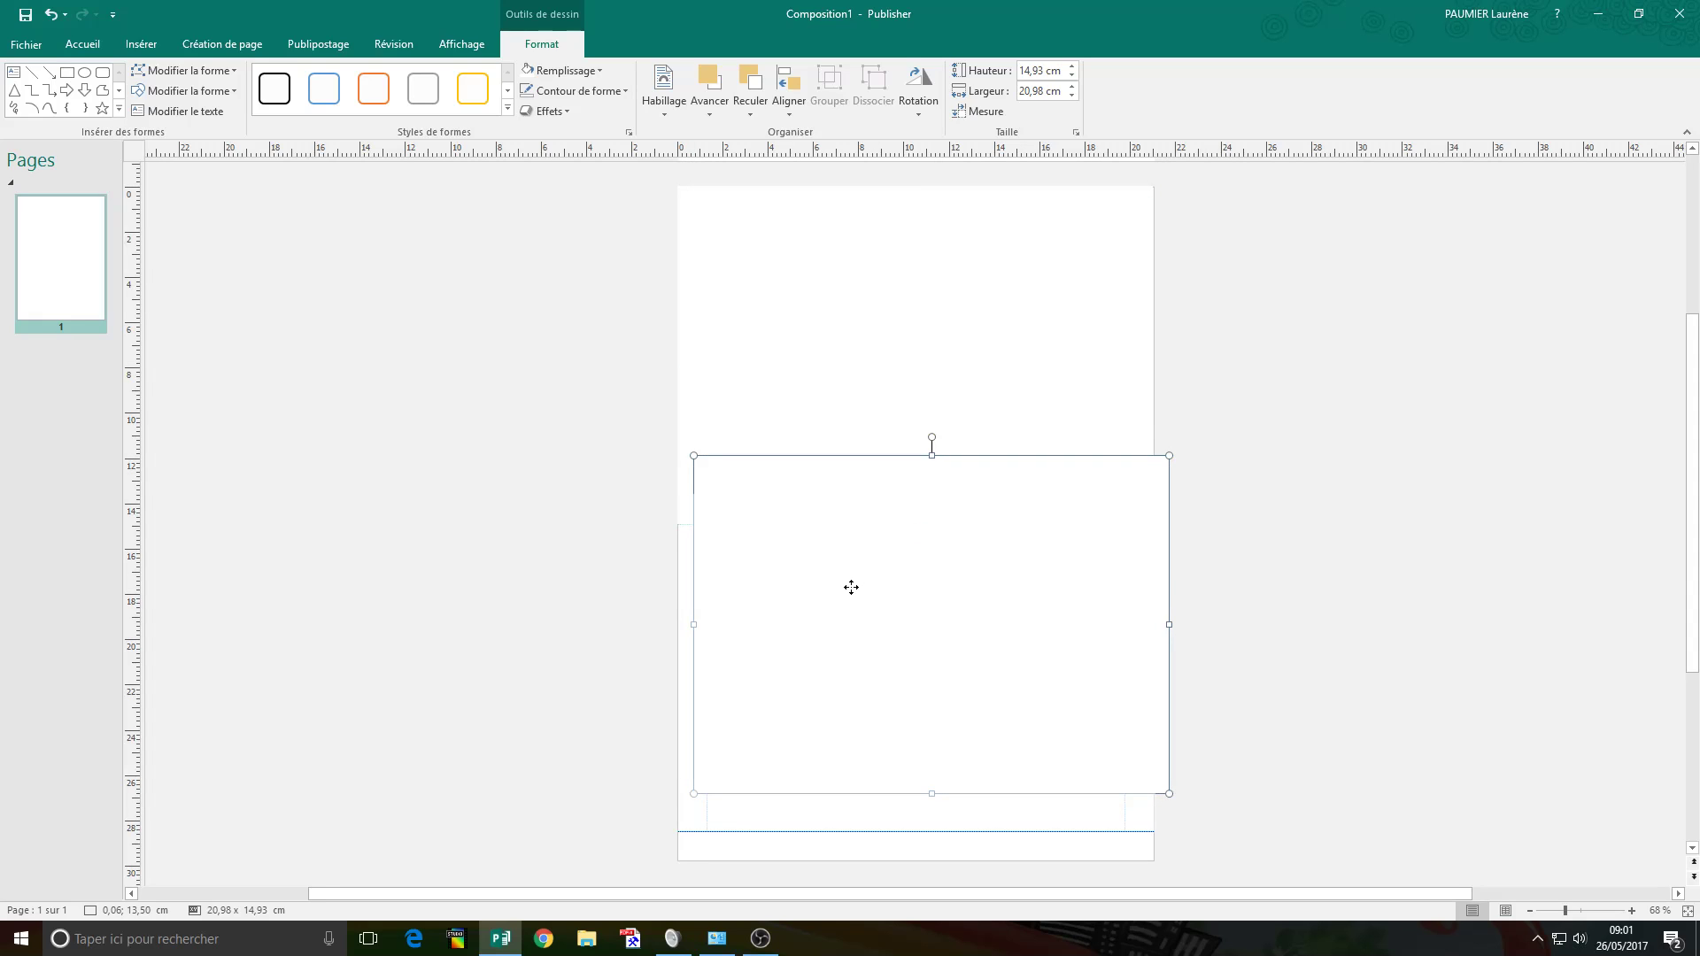
drag(855, 618, 849, 619)
click(606, 515)
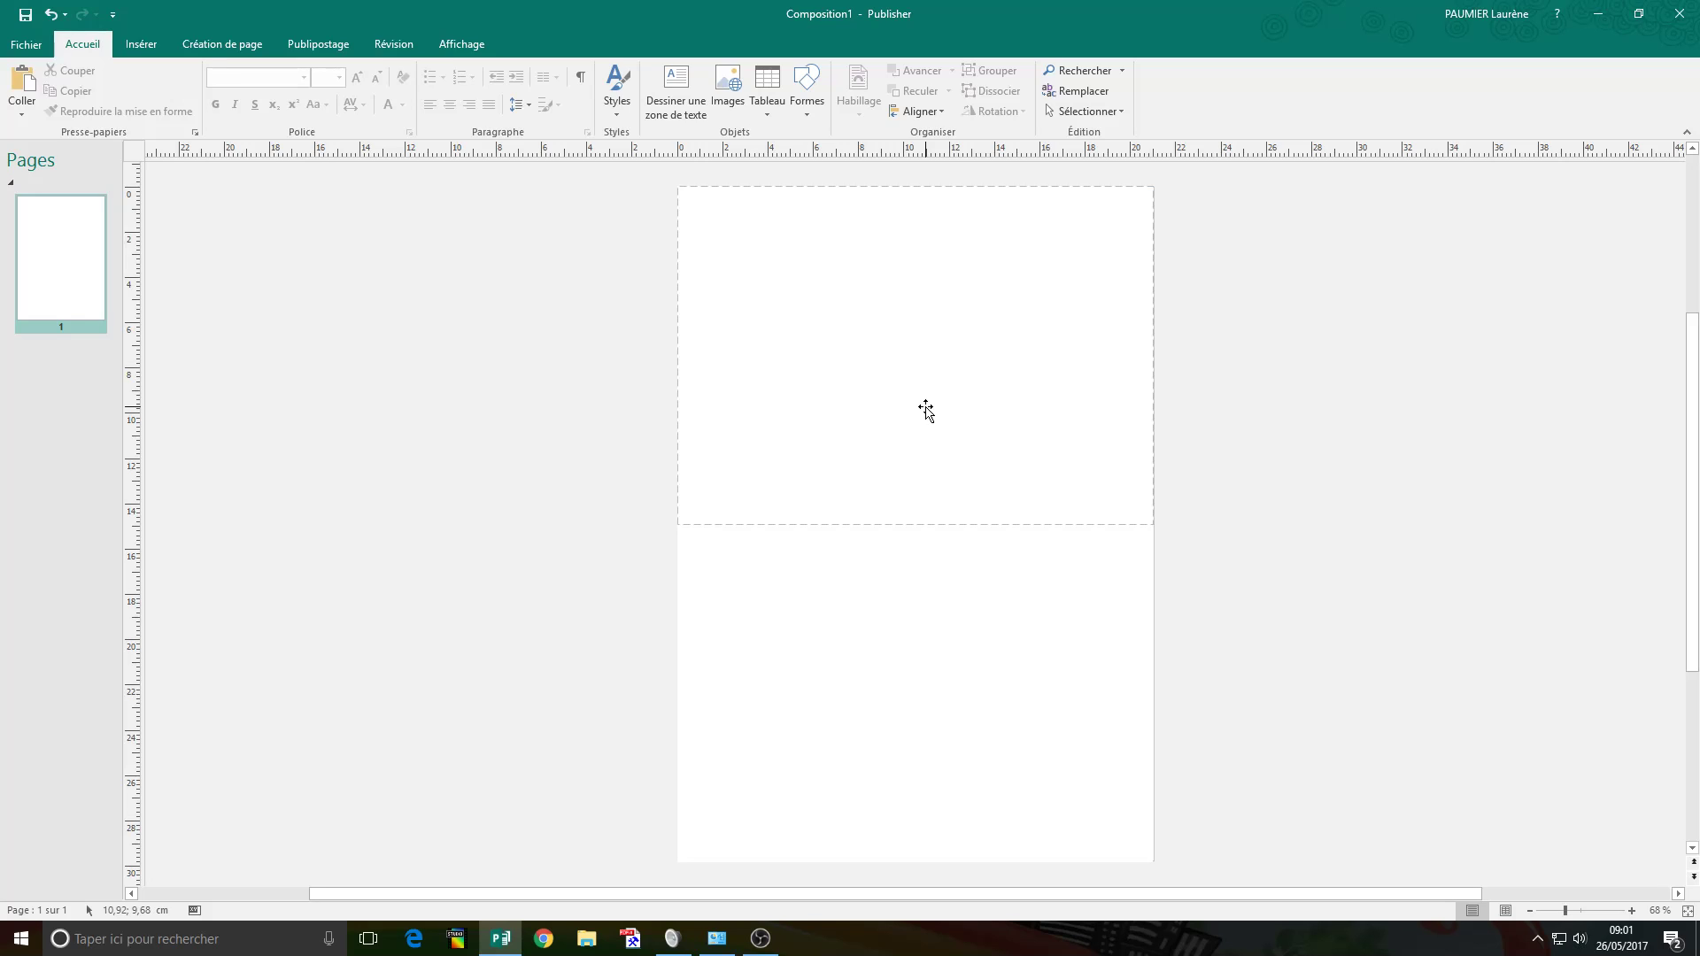
click(888, 614)
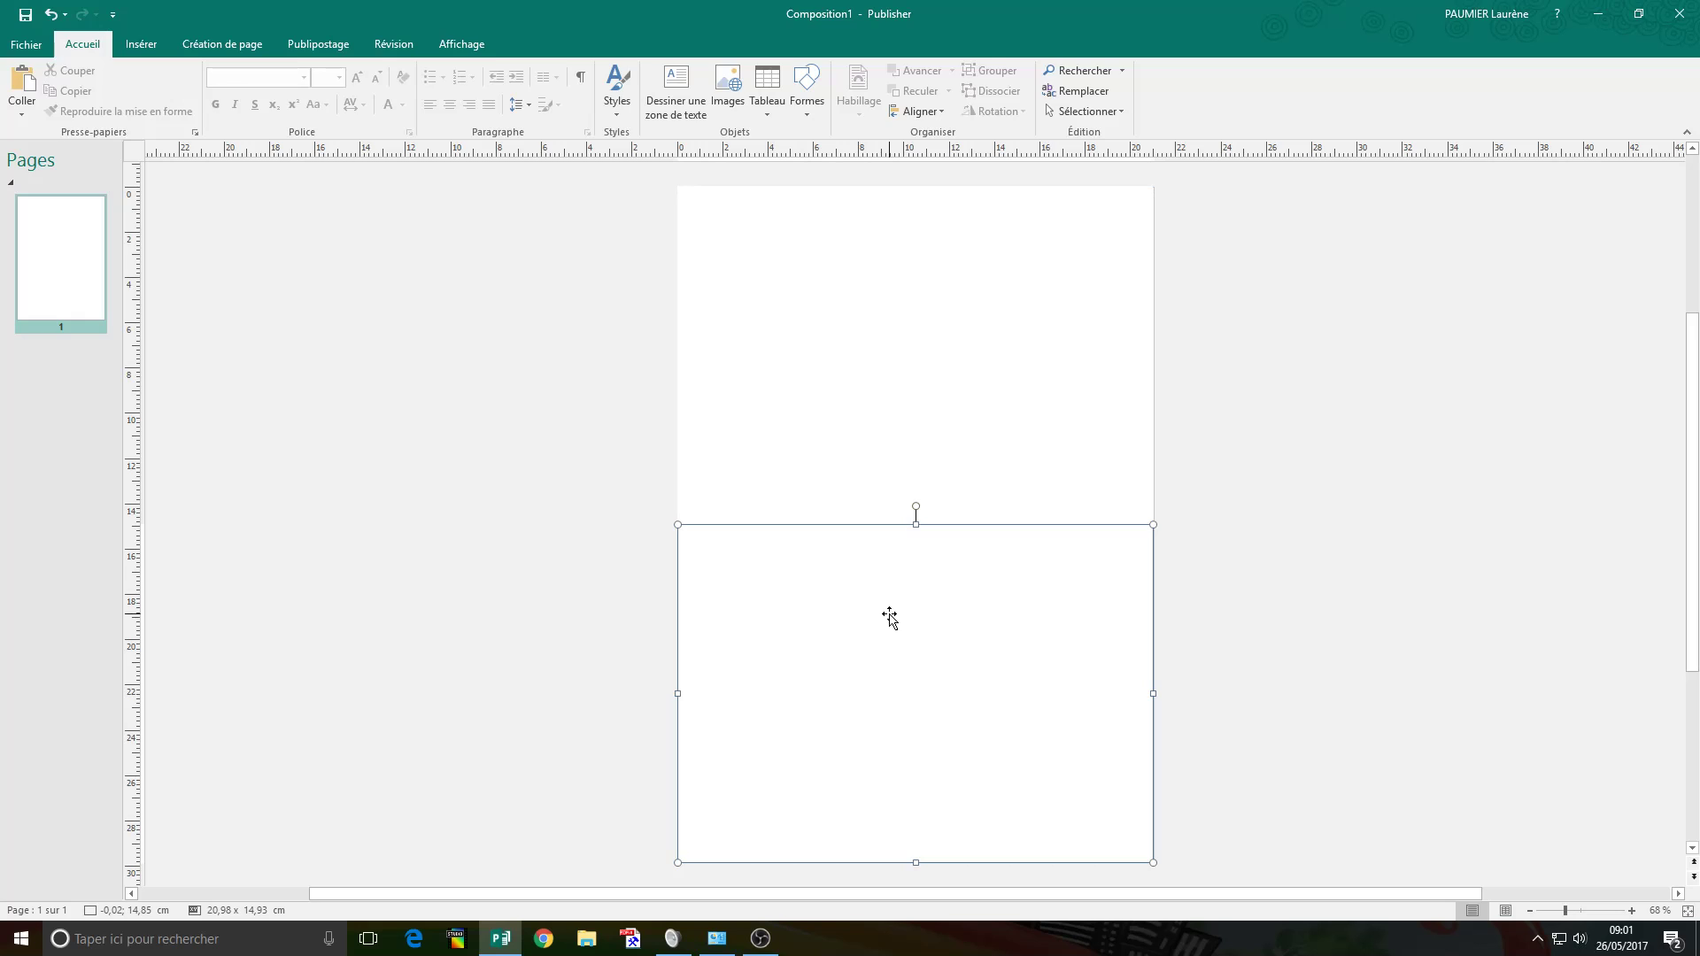
key(ctrl+z)
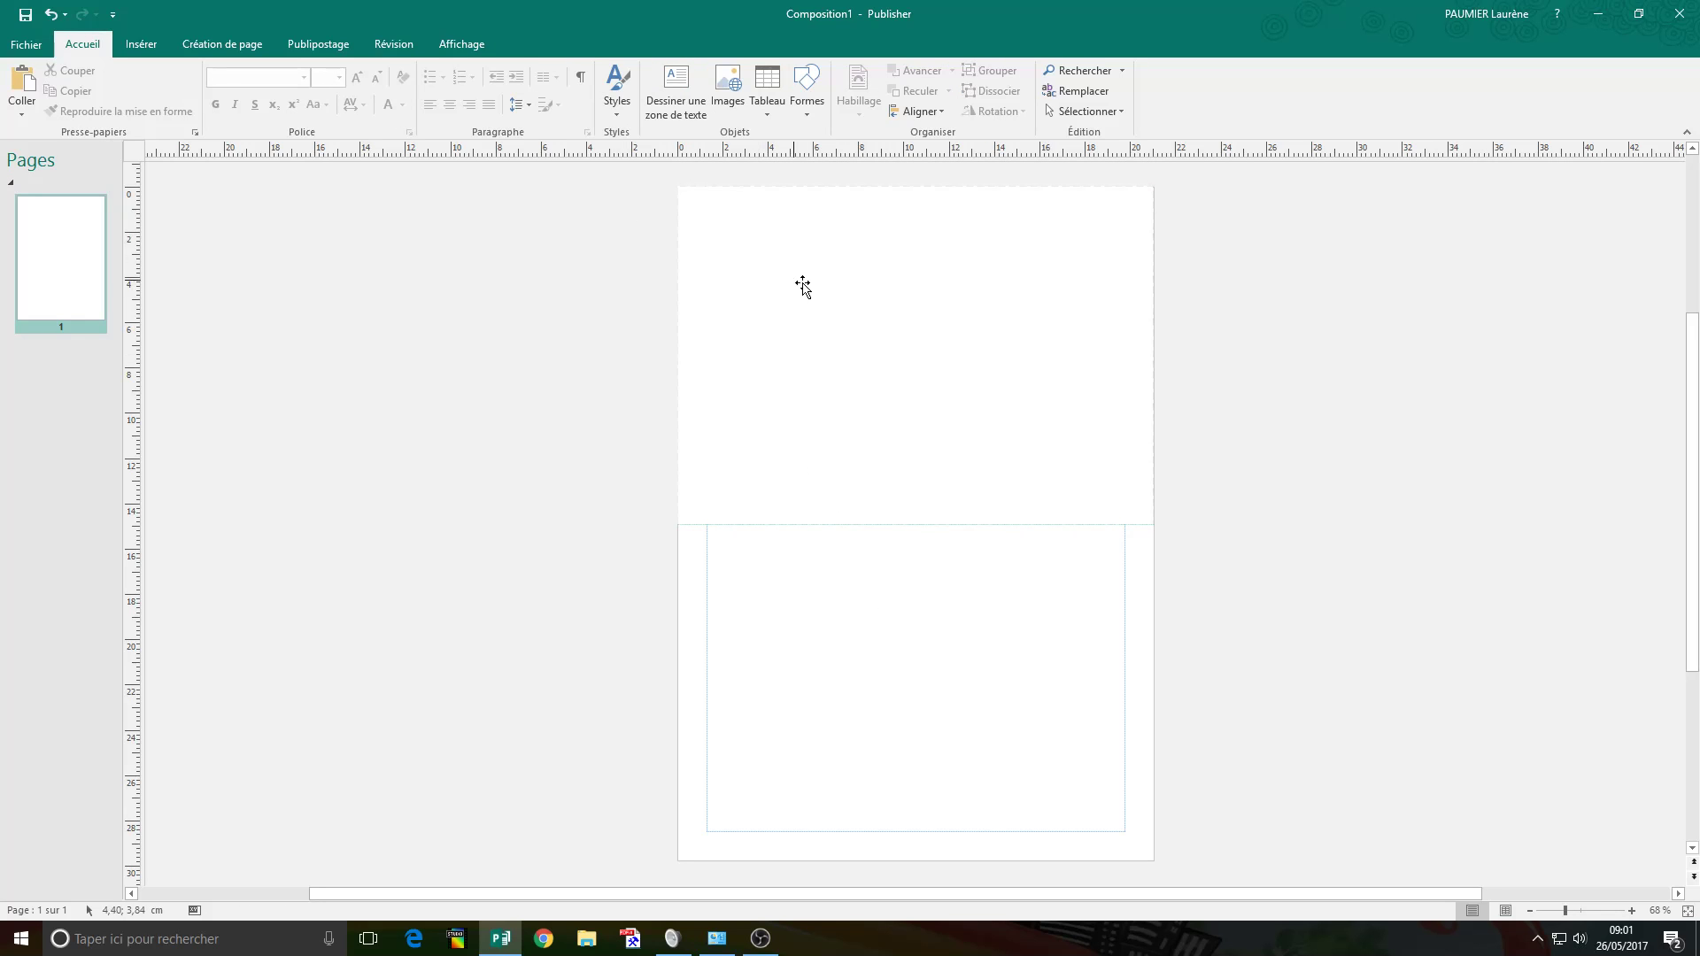
click(796, 282)
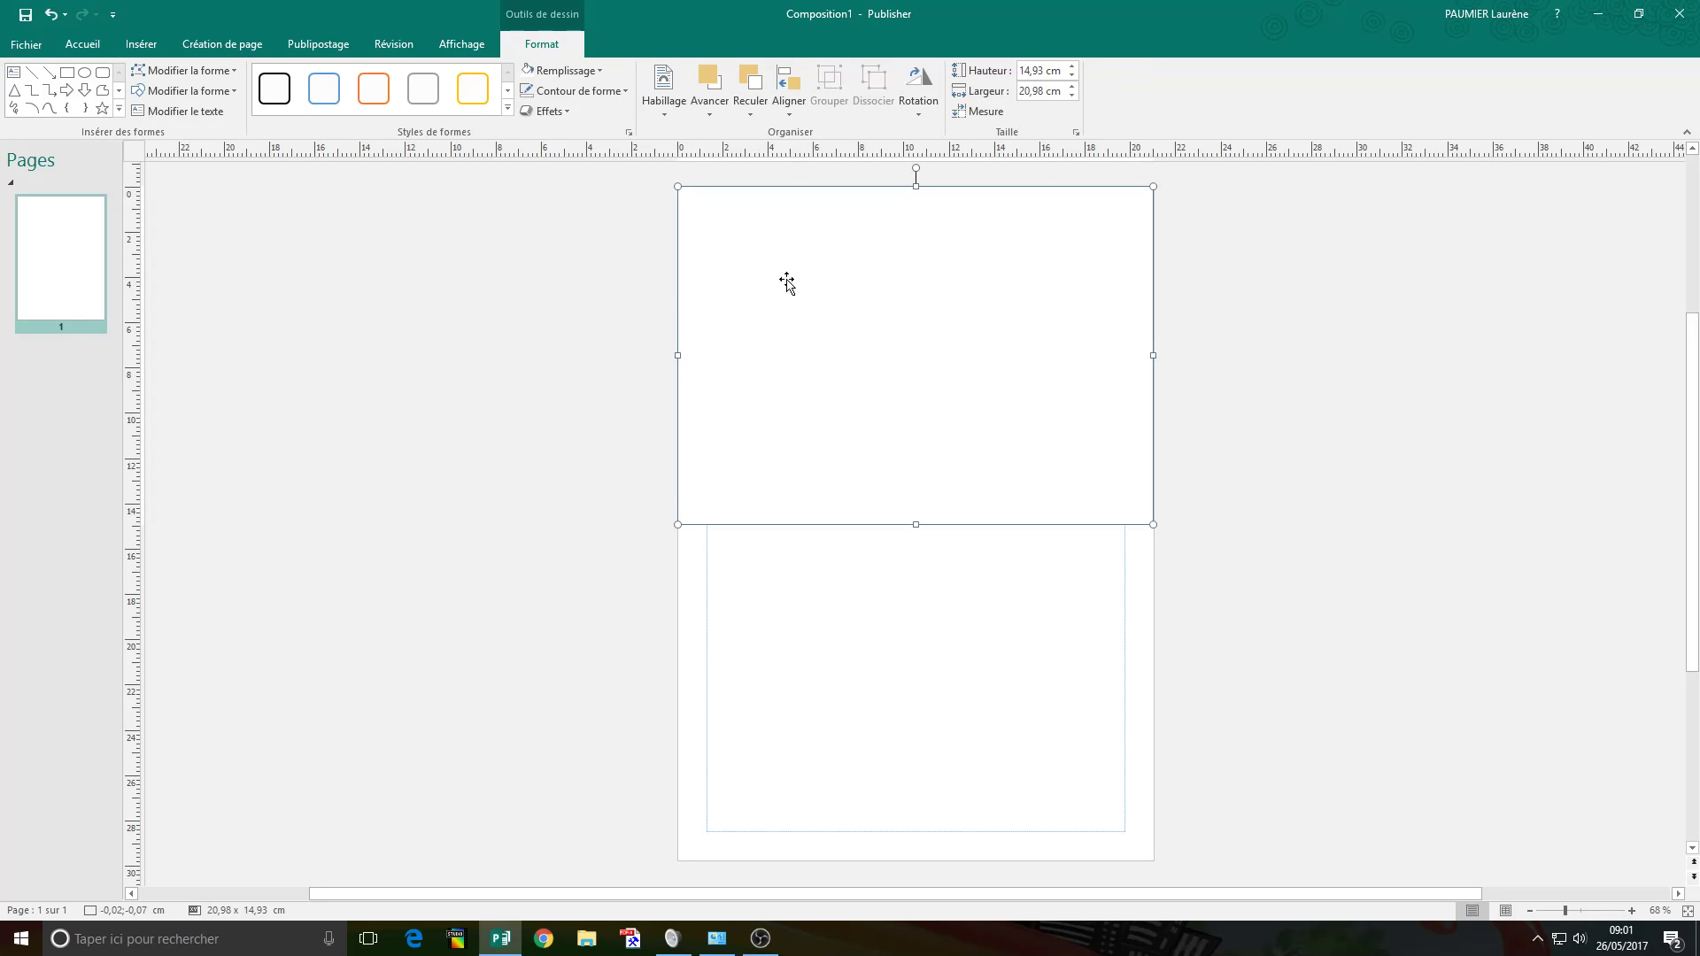
Fill the top-half rectangle with the 'Sans titre 5' picture from Documents > jpeg.
click(568, 70)
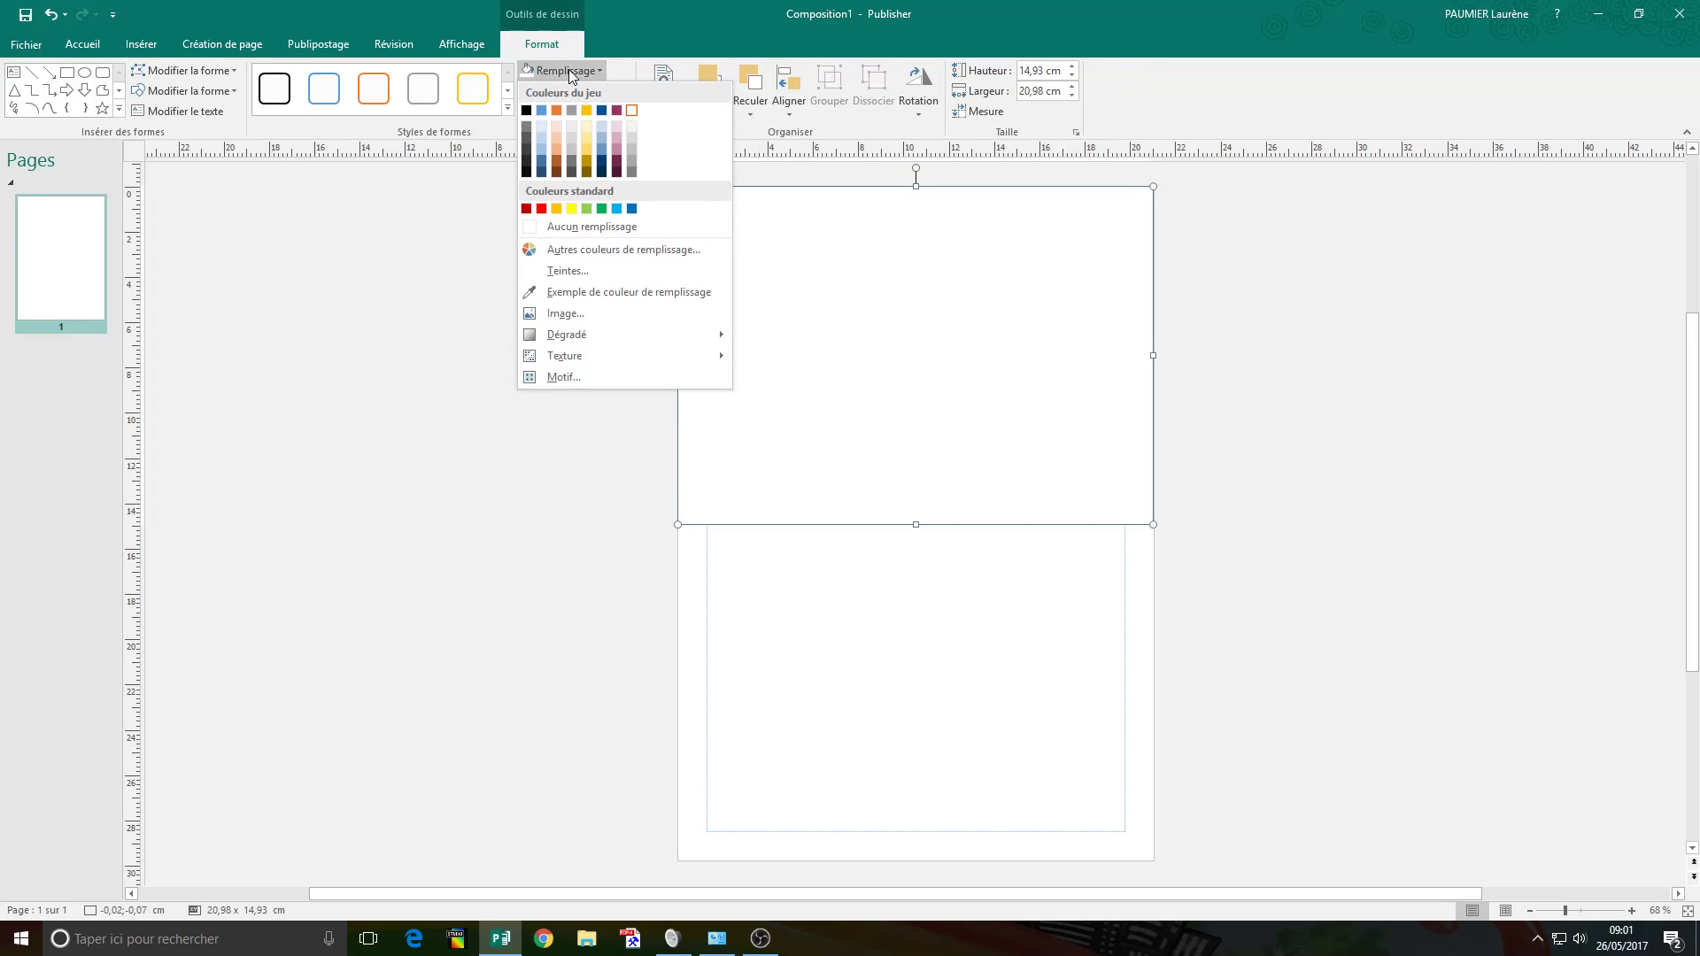
click(586, 316)
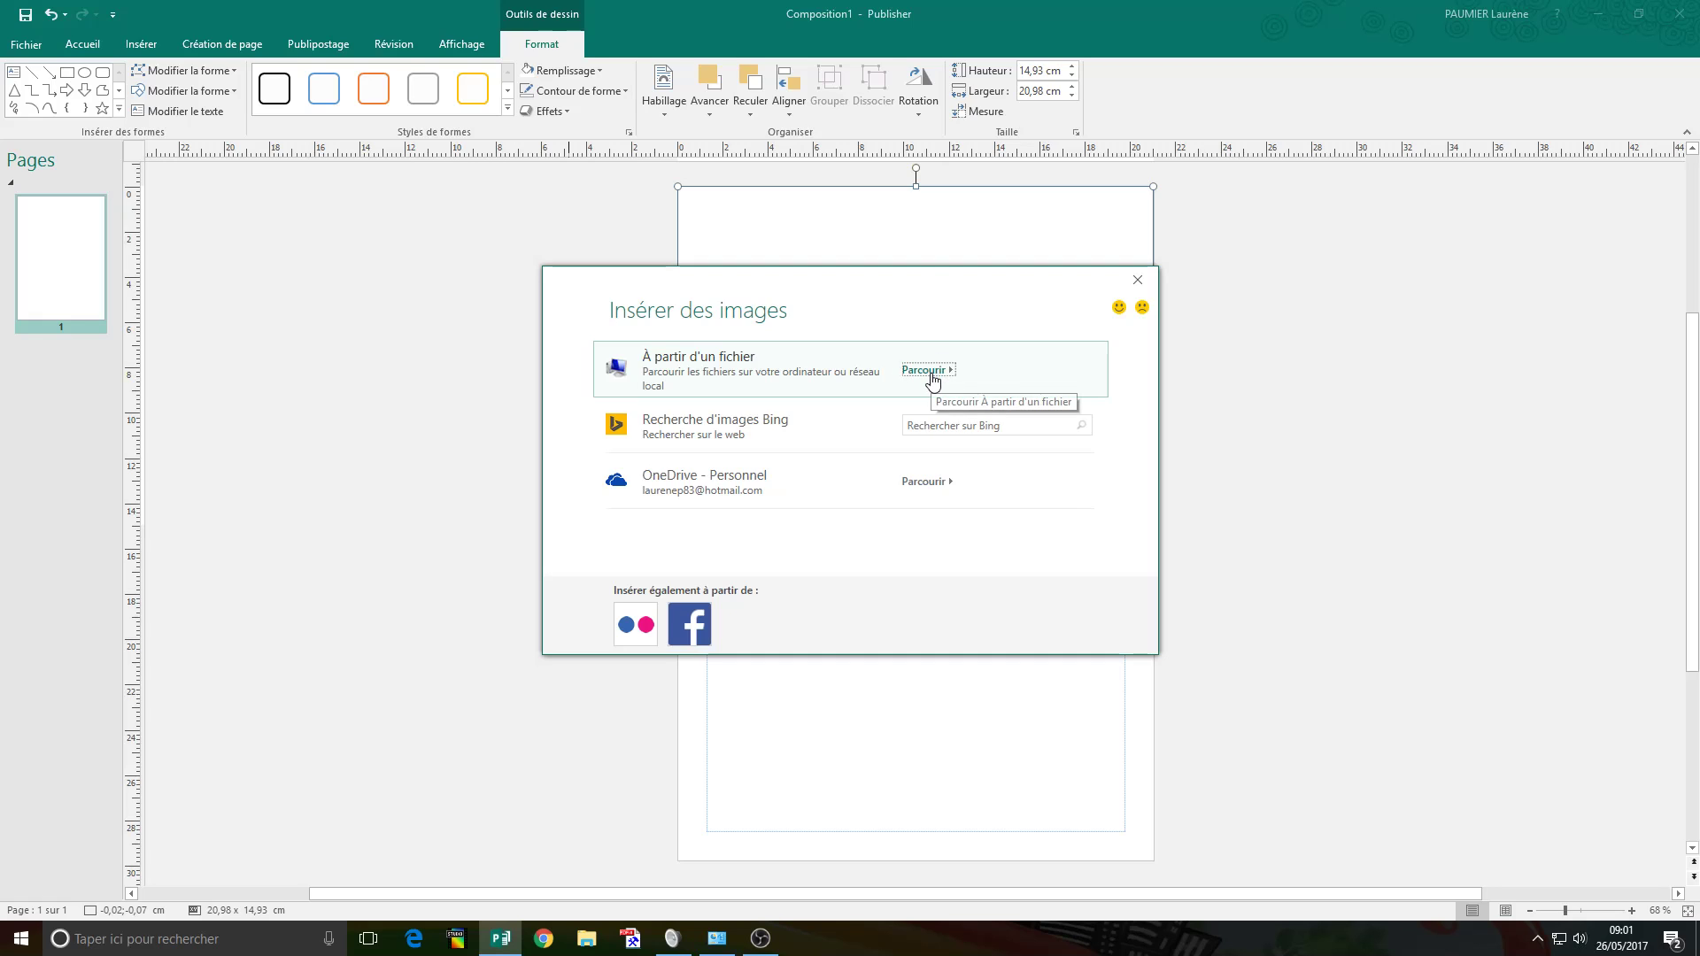
click(932, 379)
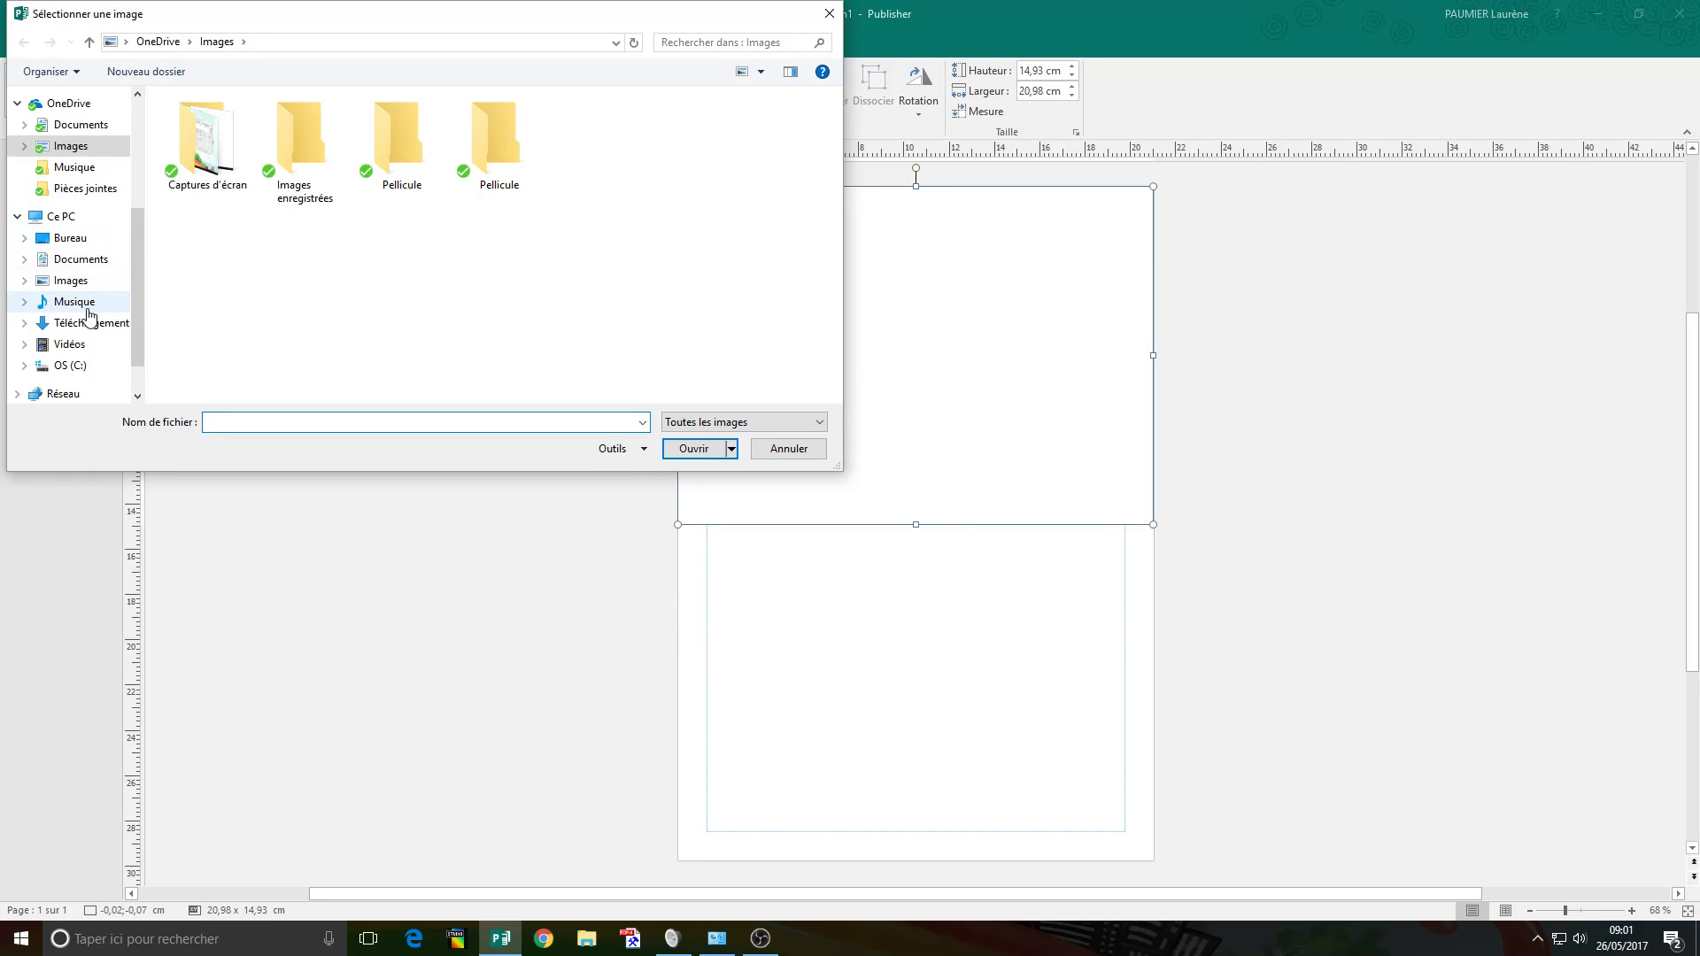
scroll(68, 321, down, 1)
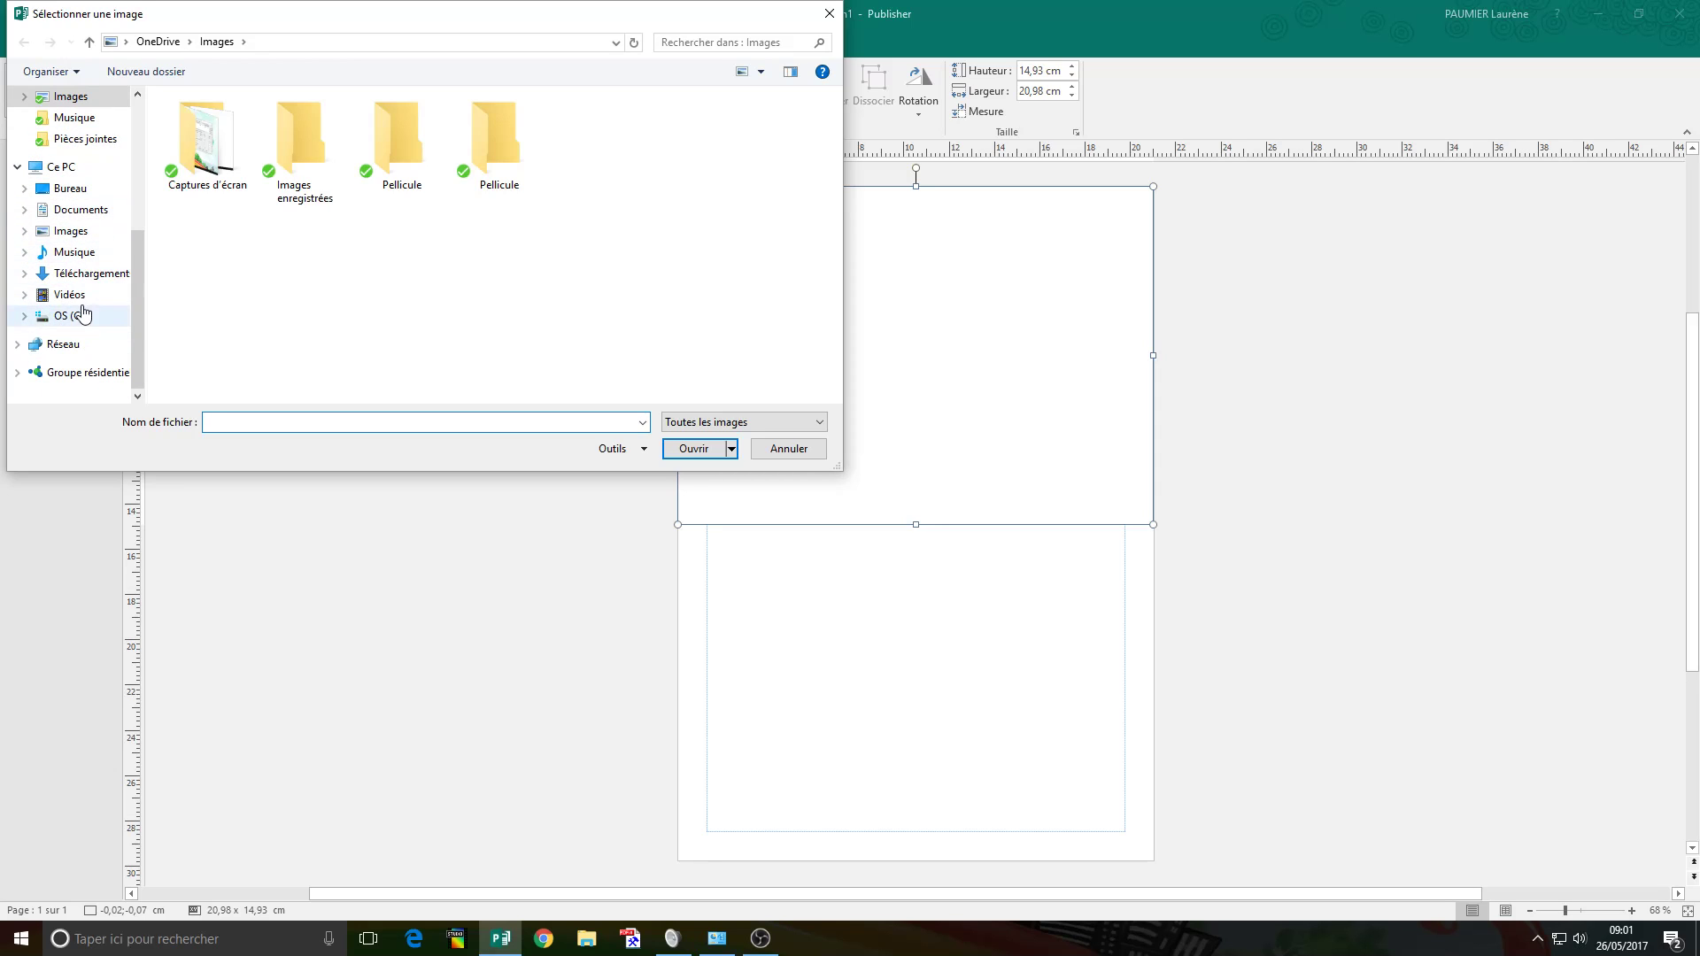
click(64, 212)
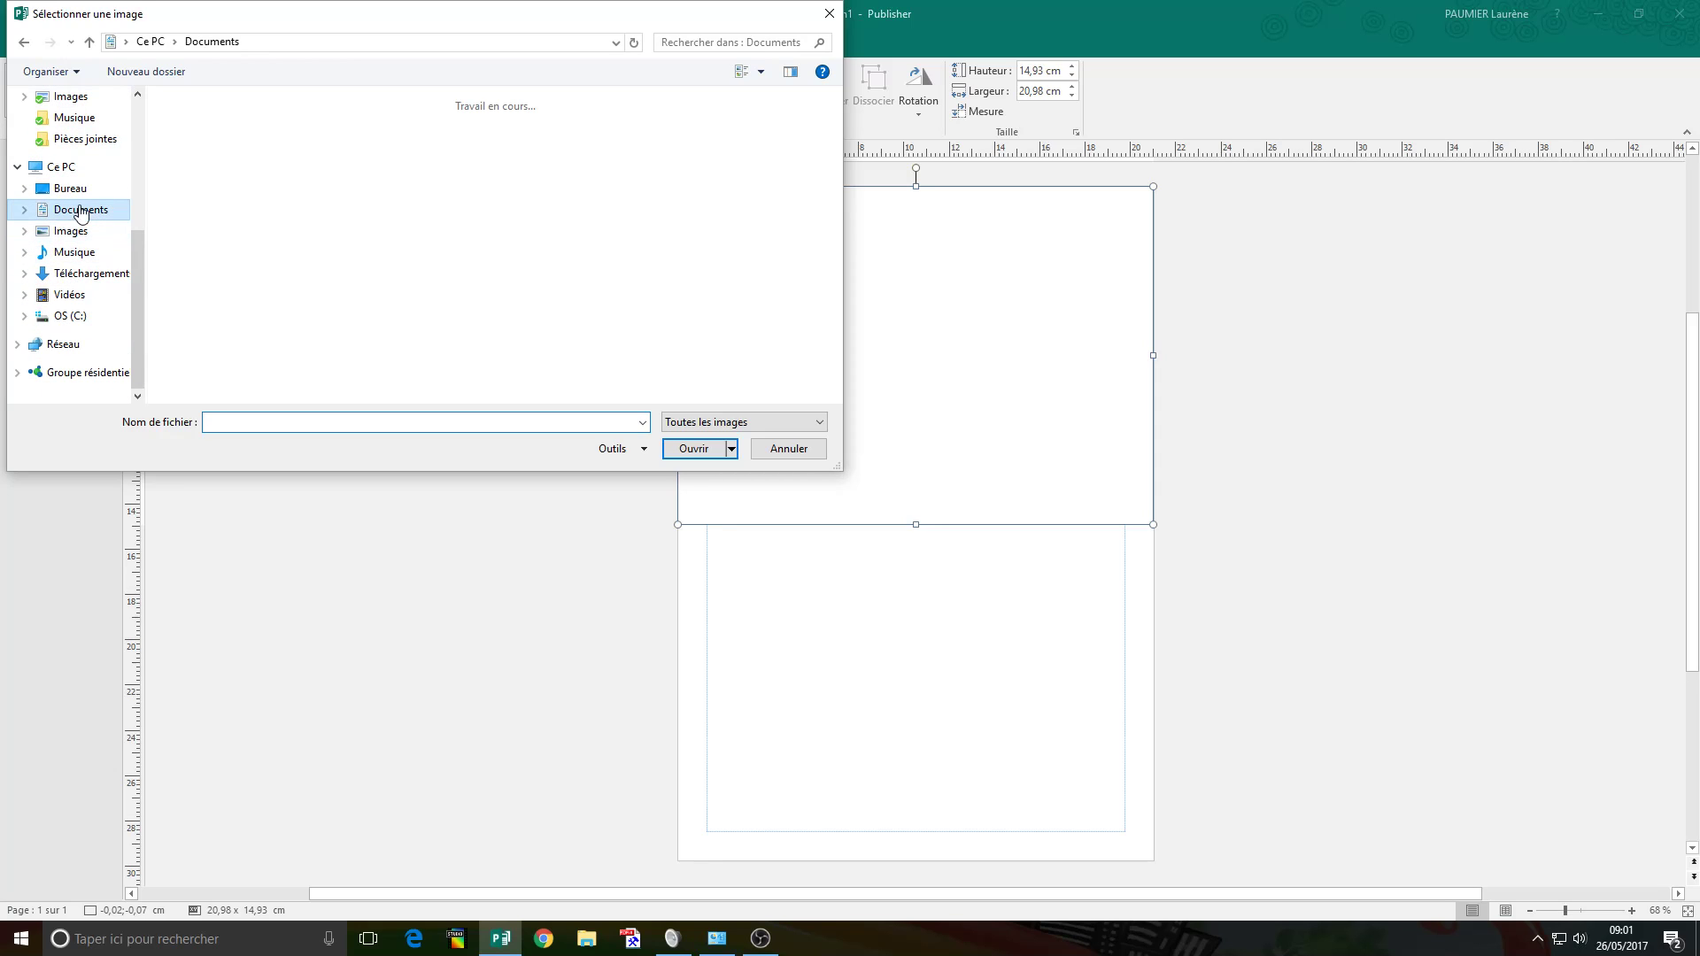
double_click(447, 170)
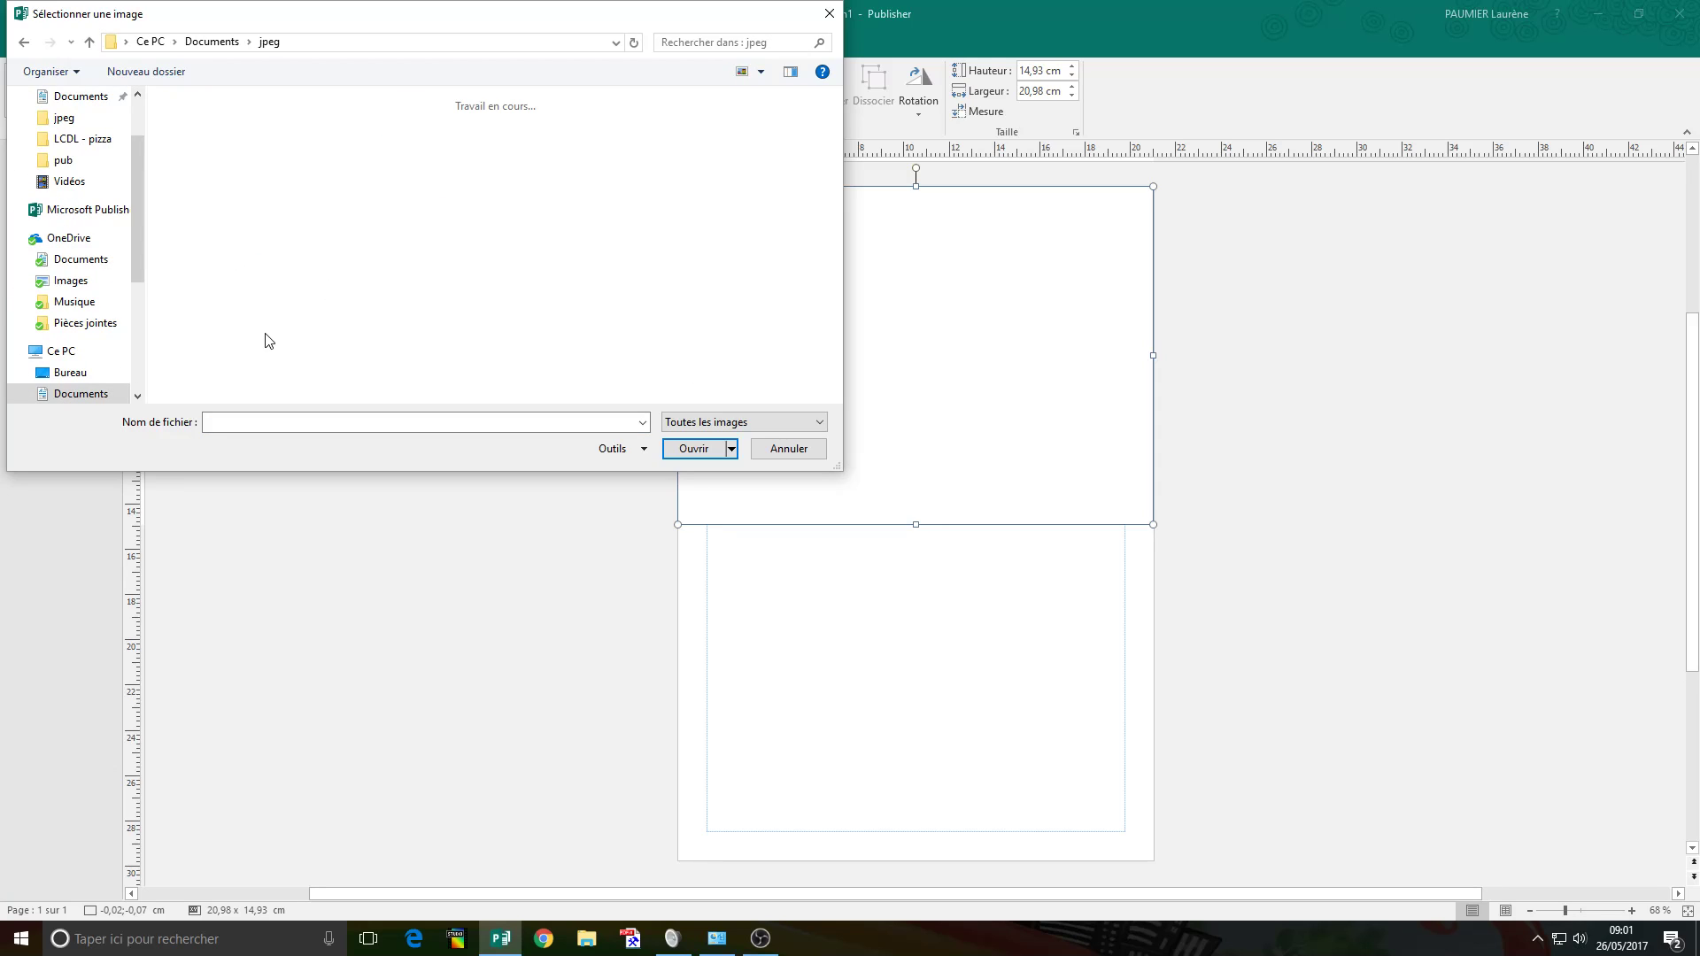
scroll(407, 279, down, 2)
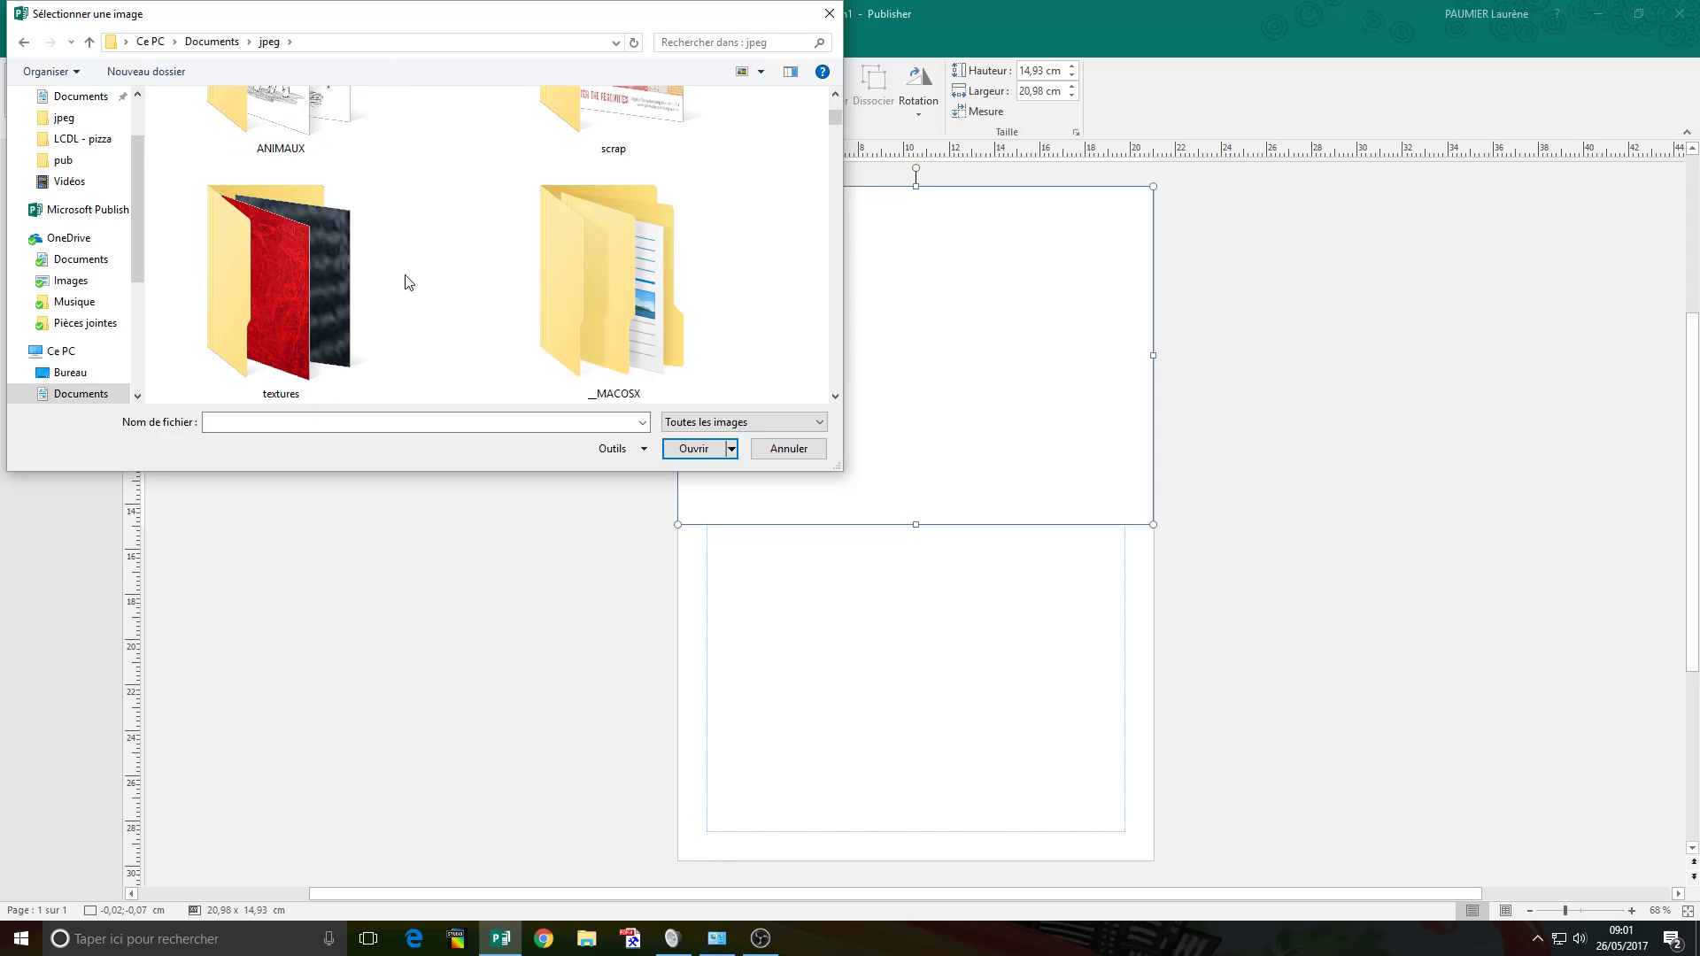
scroll(406, 281, down, 2)
scroll(407, 282, up, 2)
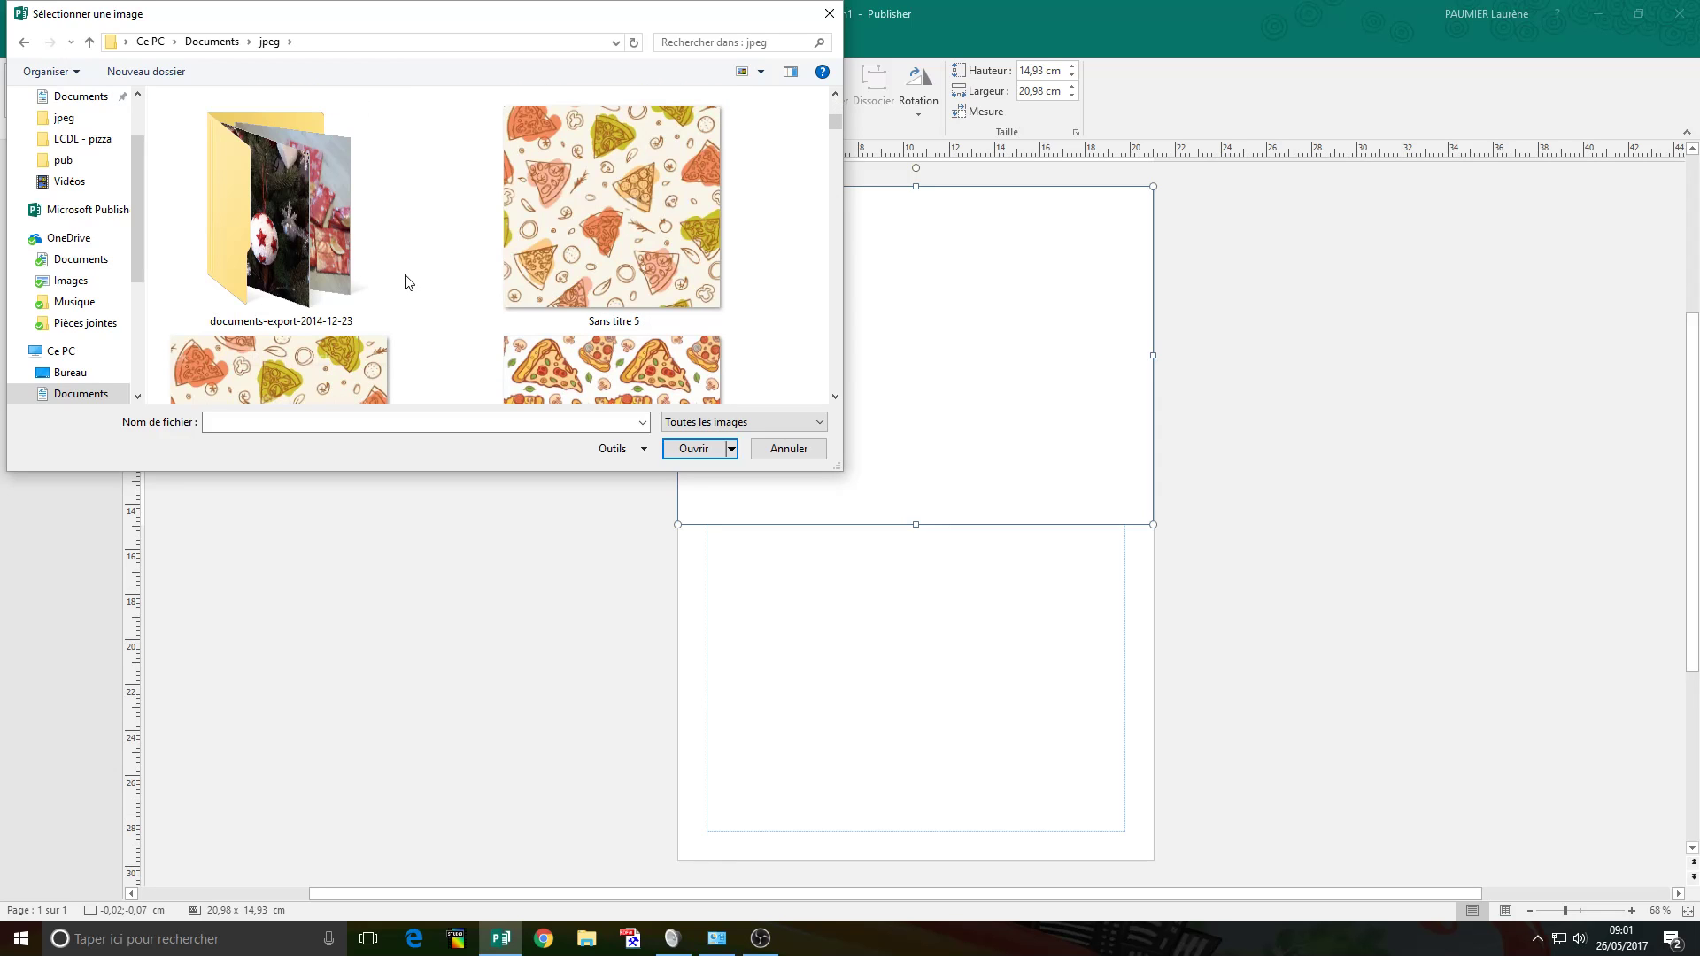
double_click(621, 261)
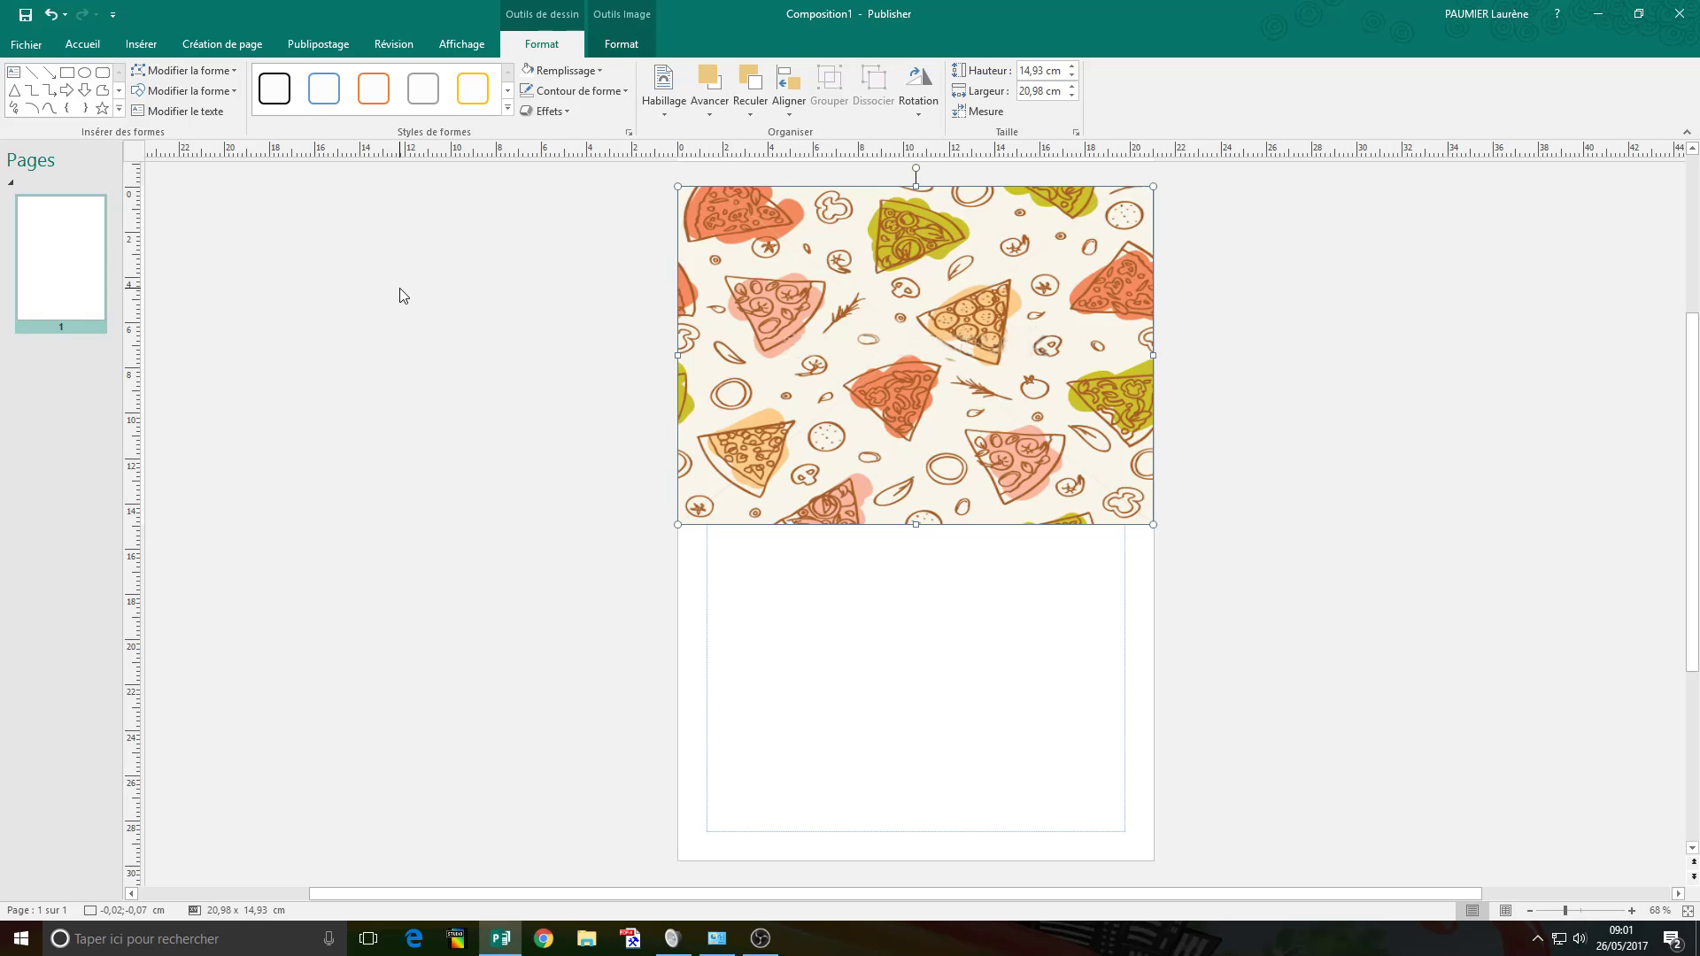
Draw a second rectangle over the pizza-pattern background.
click(385, 285)
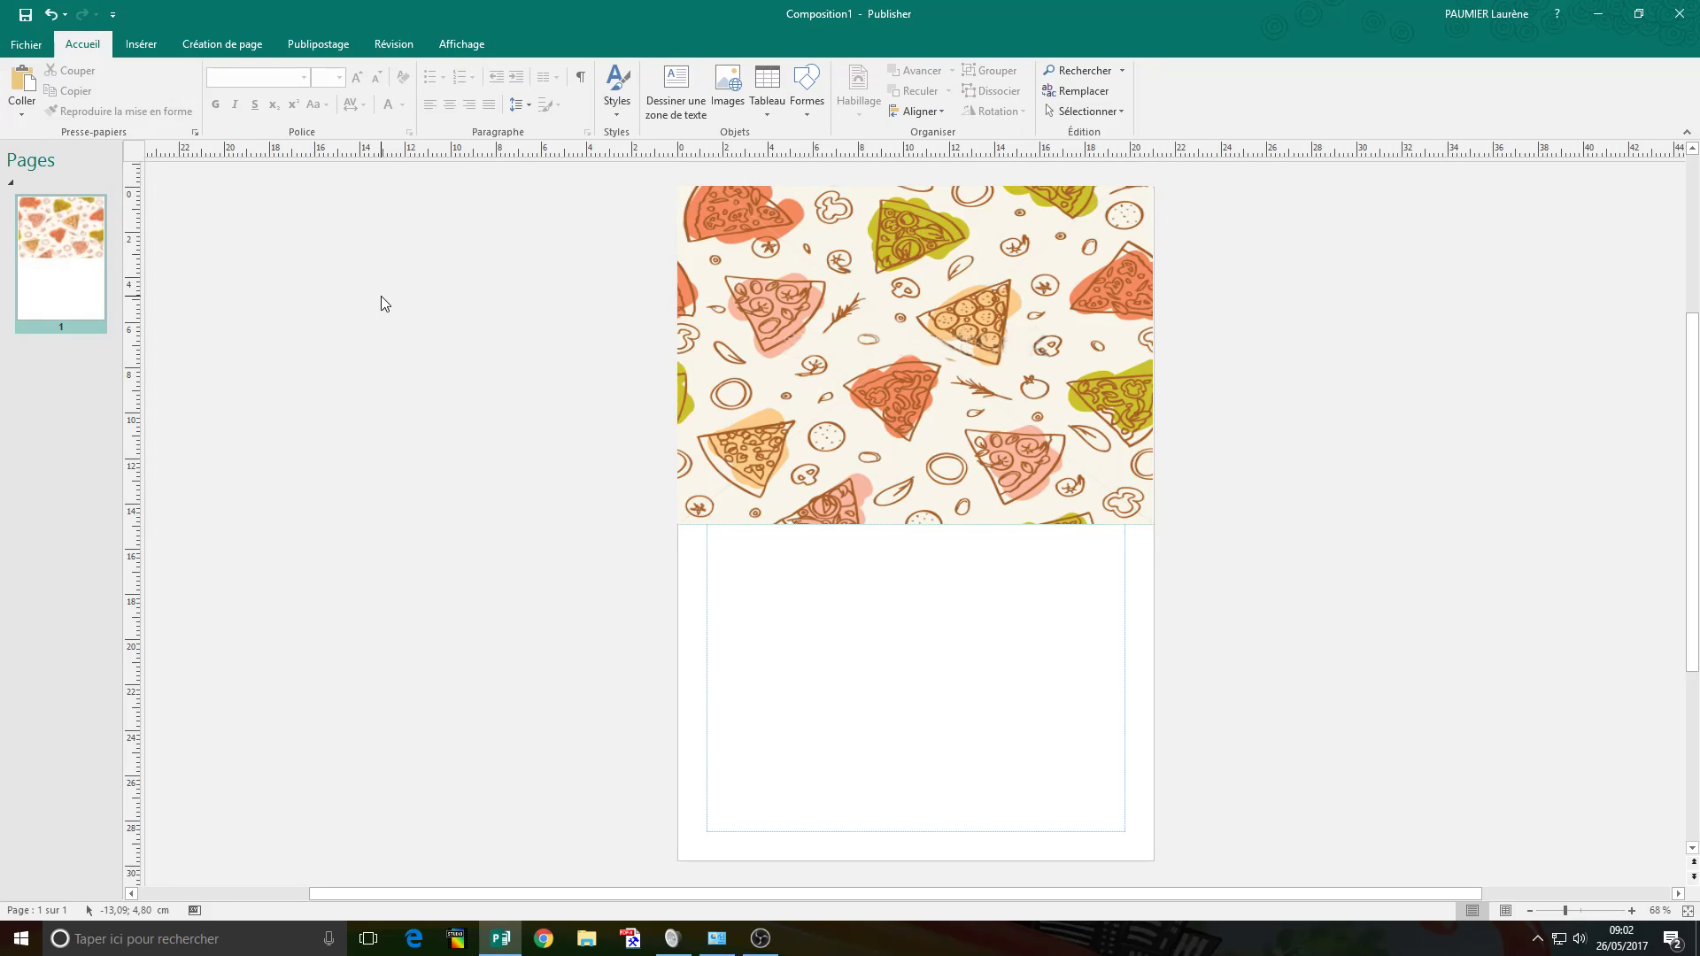
click(141, 44)
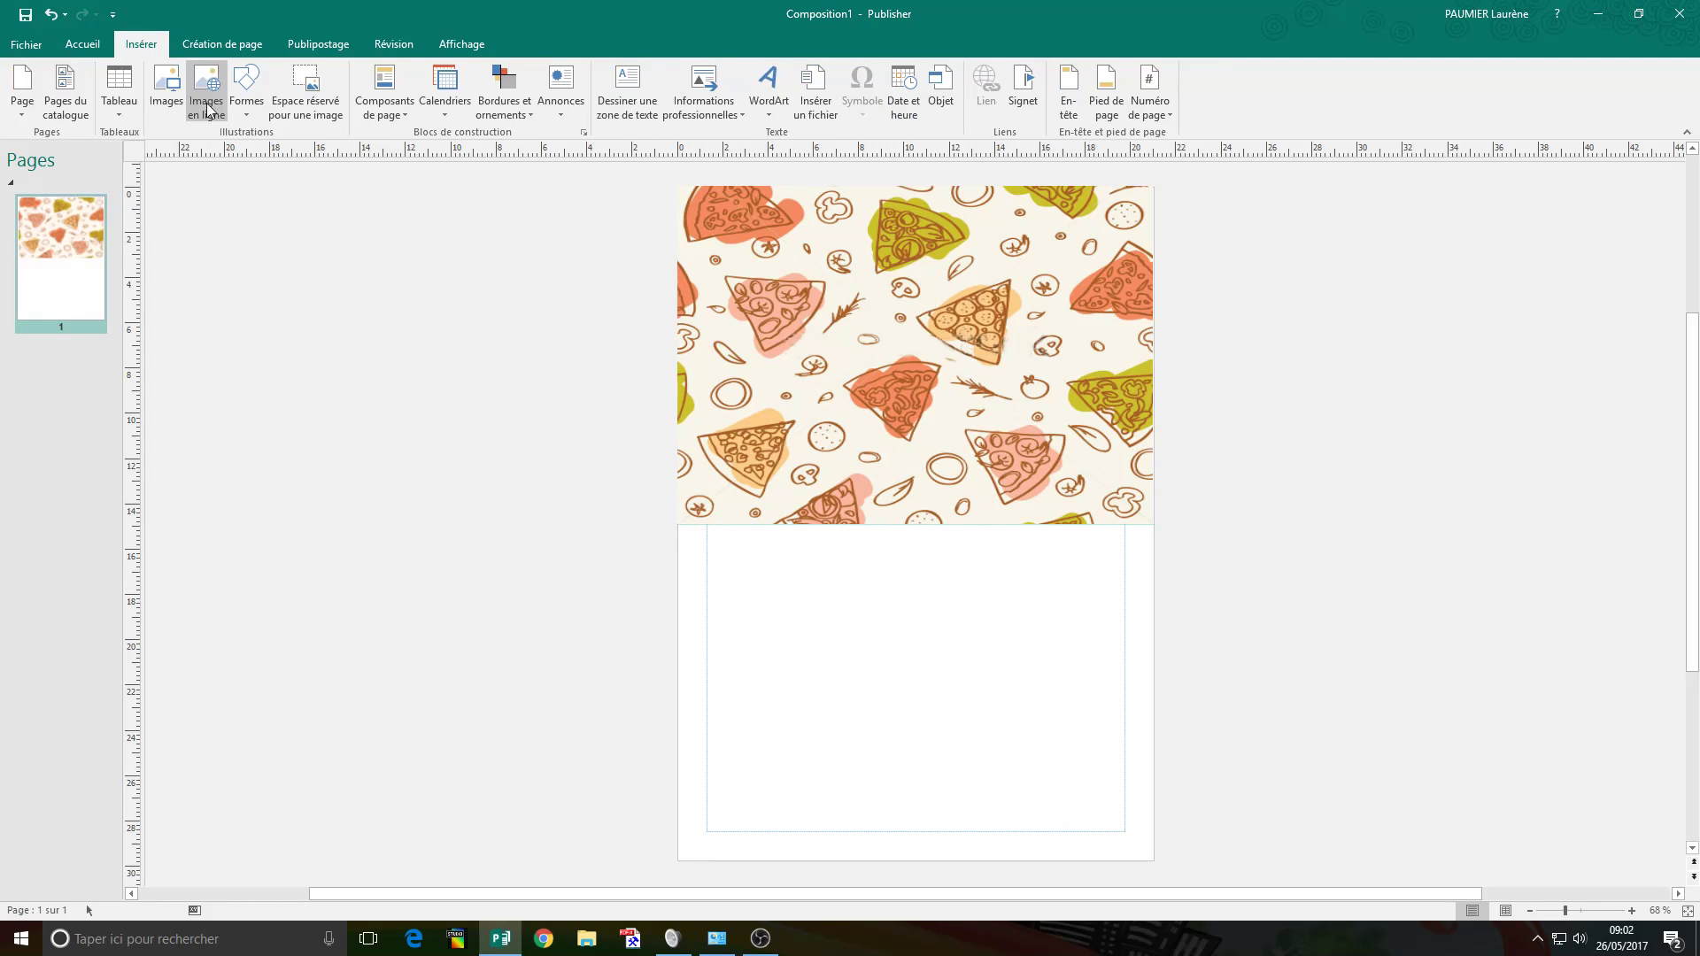
click(247, 88)
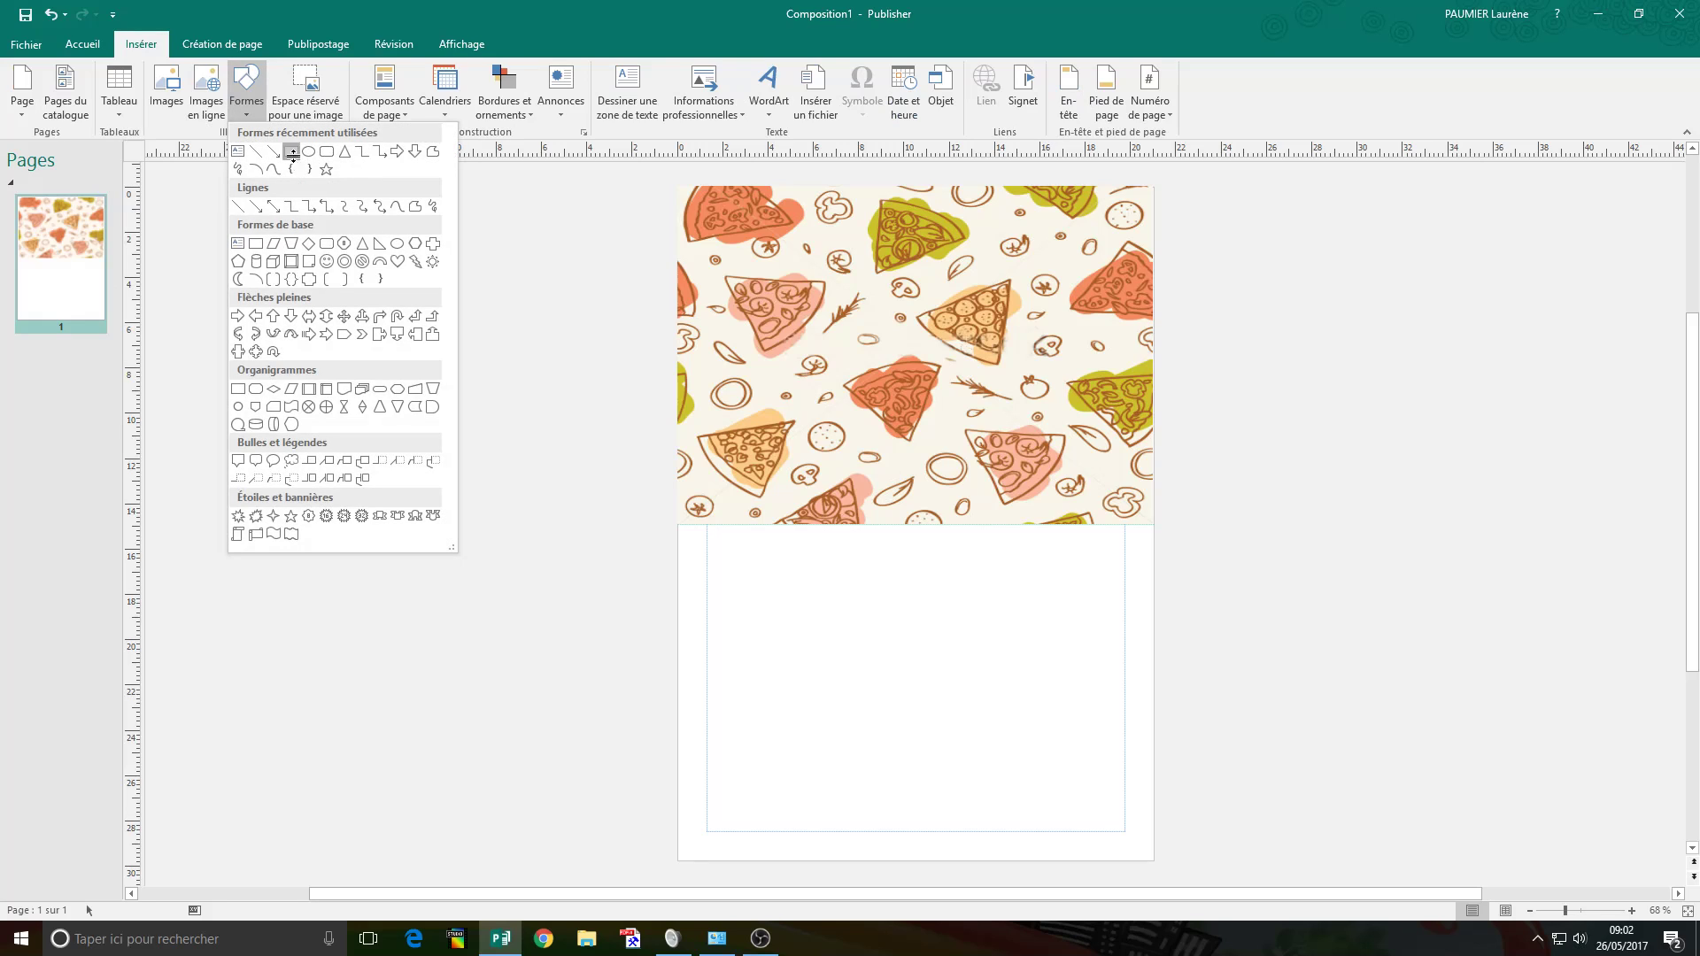
click(292, 151)
drag(719, 221, 1125, 482)
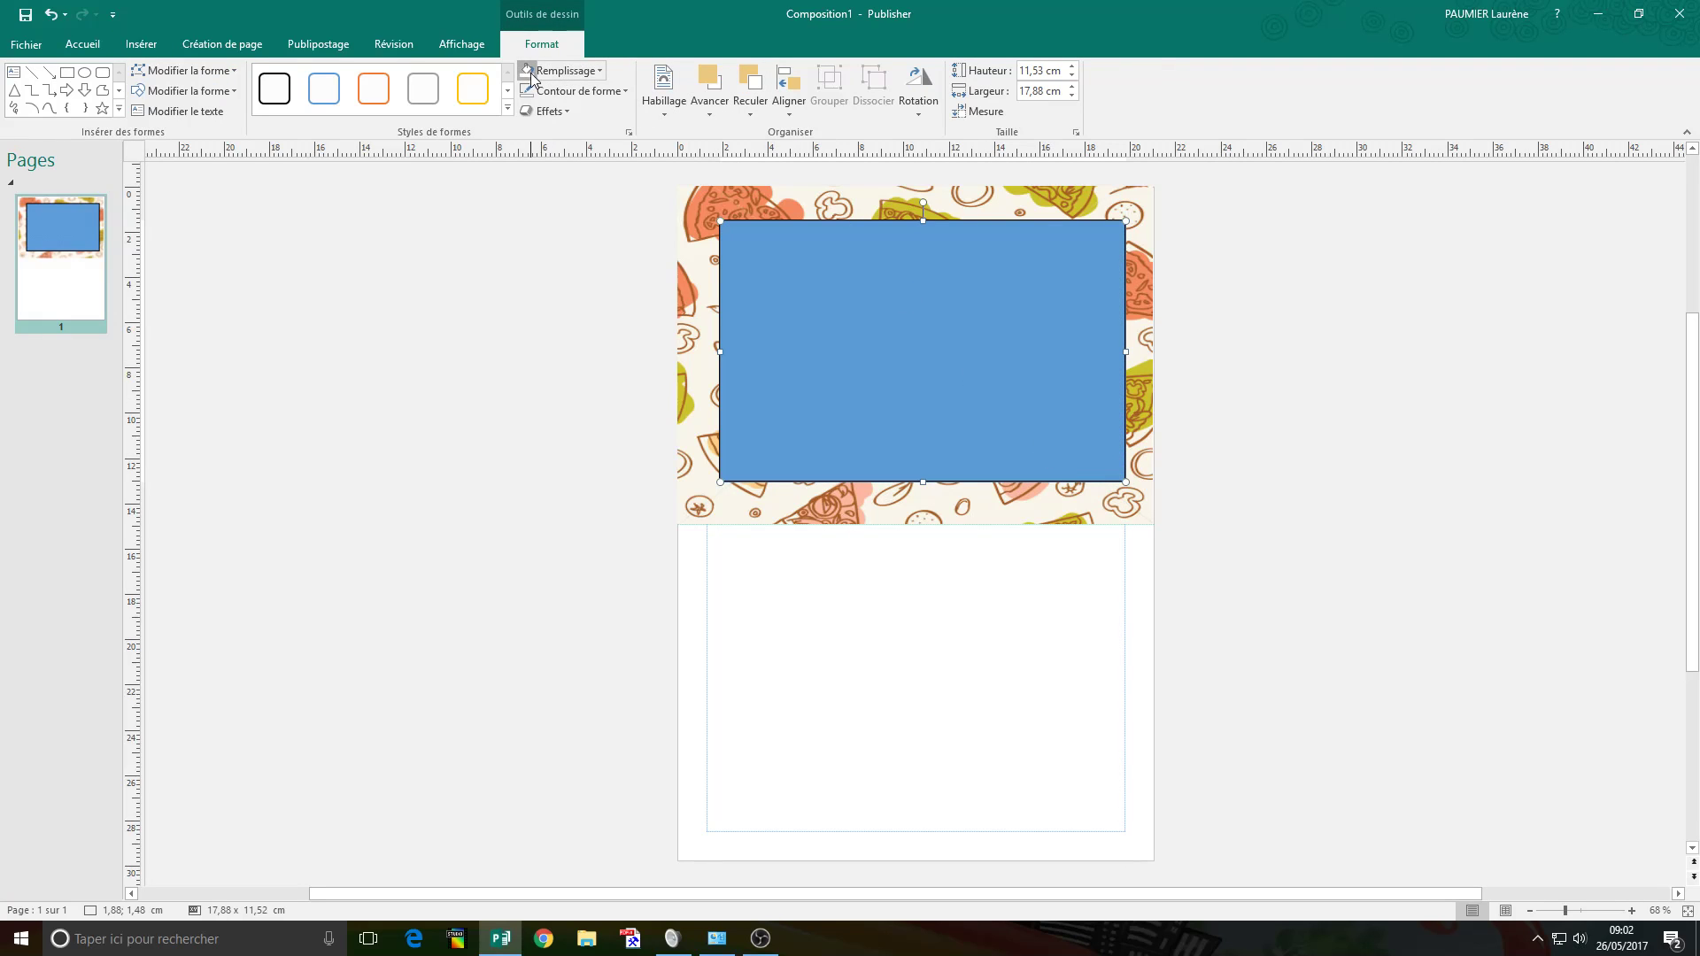
Make the panel white with no outline, widen it to 18,46 cm, and snap it to the guide.
click(532, 74)
click(572, 93)
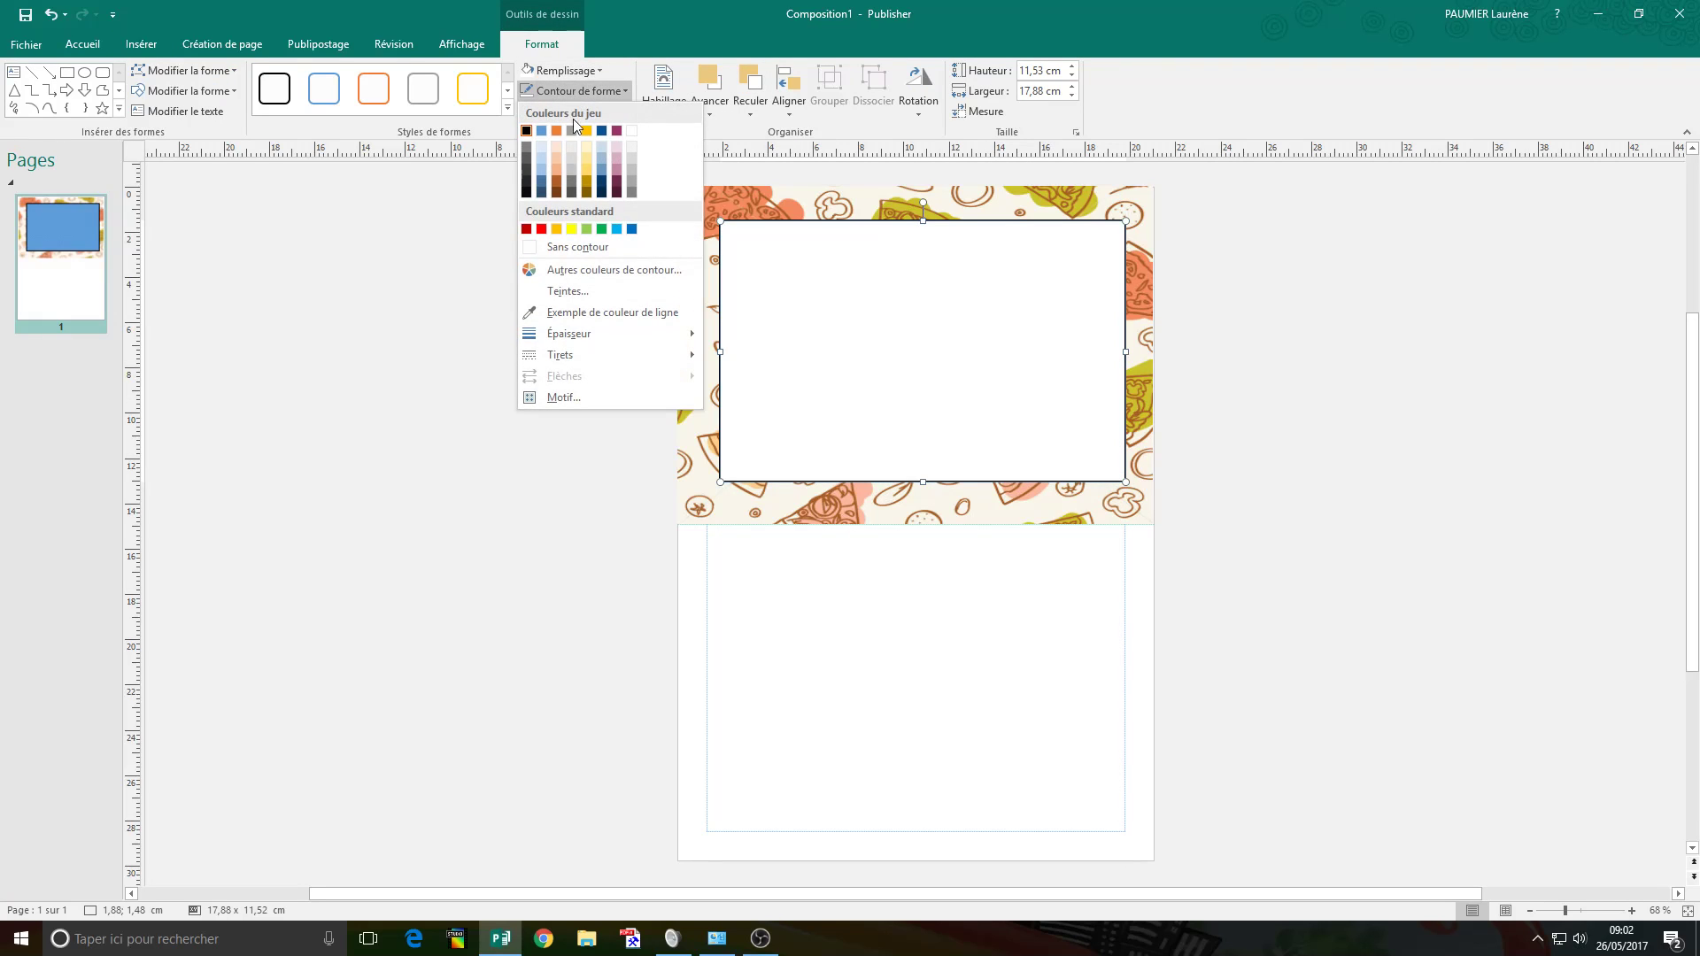
click(586, 244)
drag(717, 358, 706, 354)
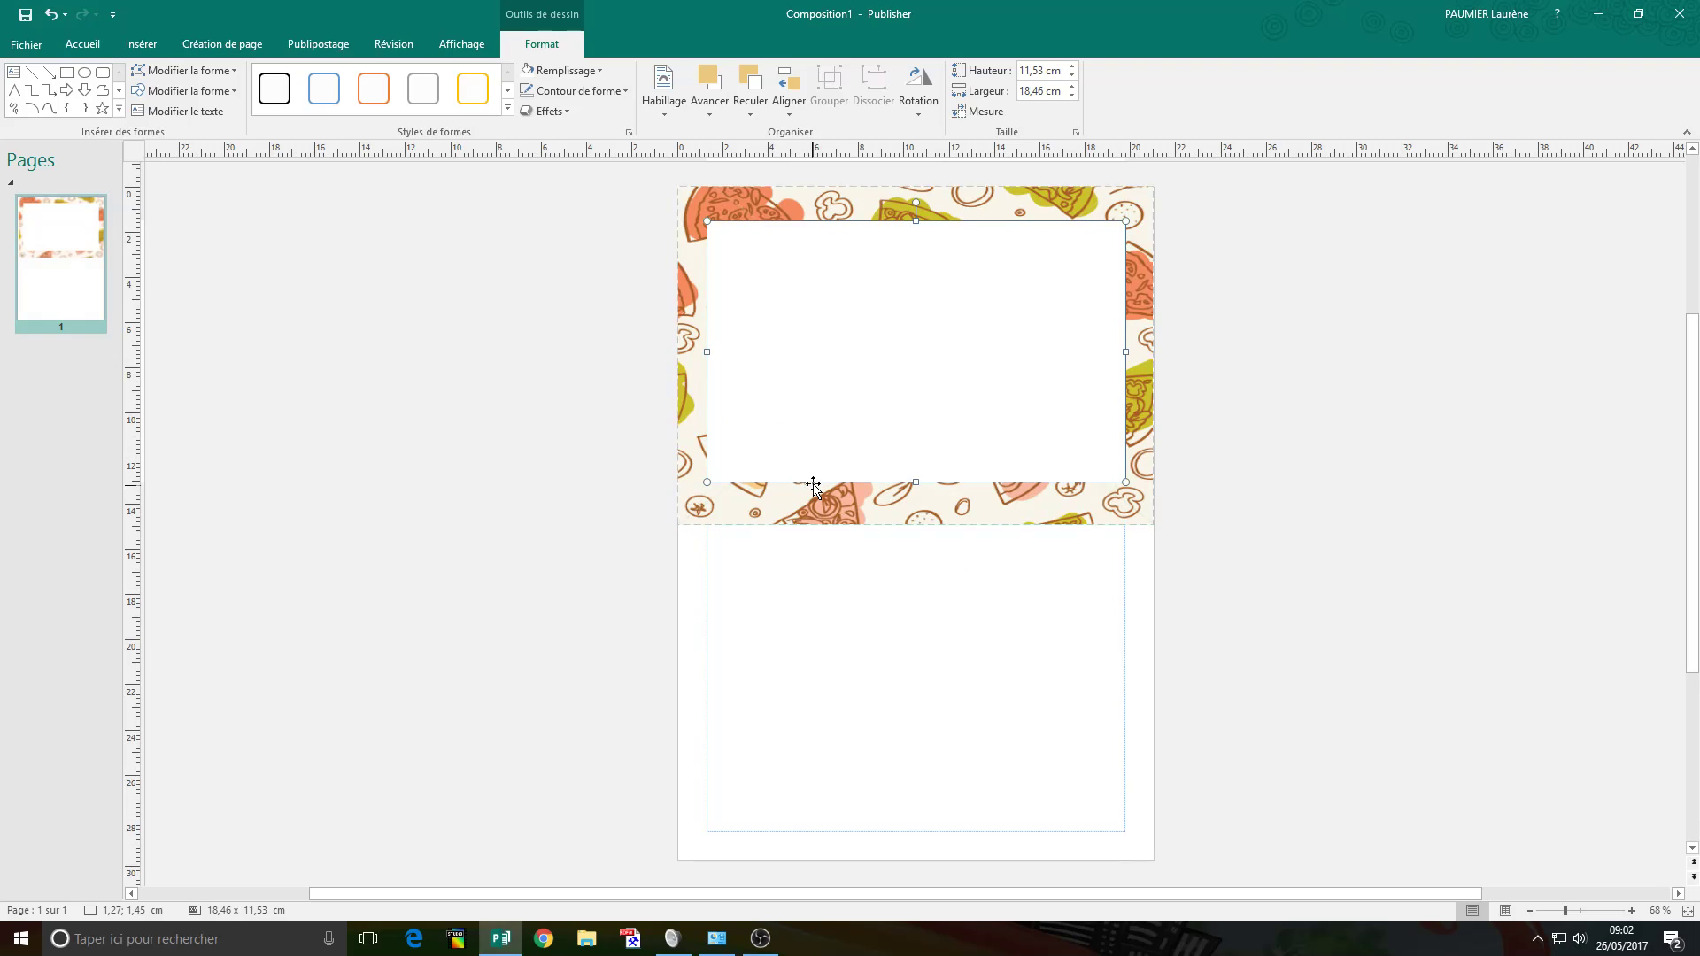
drag(813, 486, 813, 485)
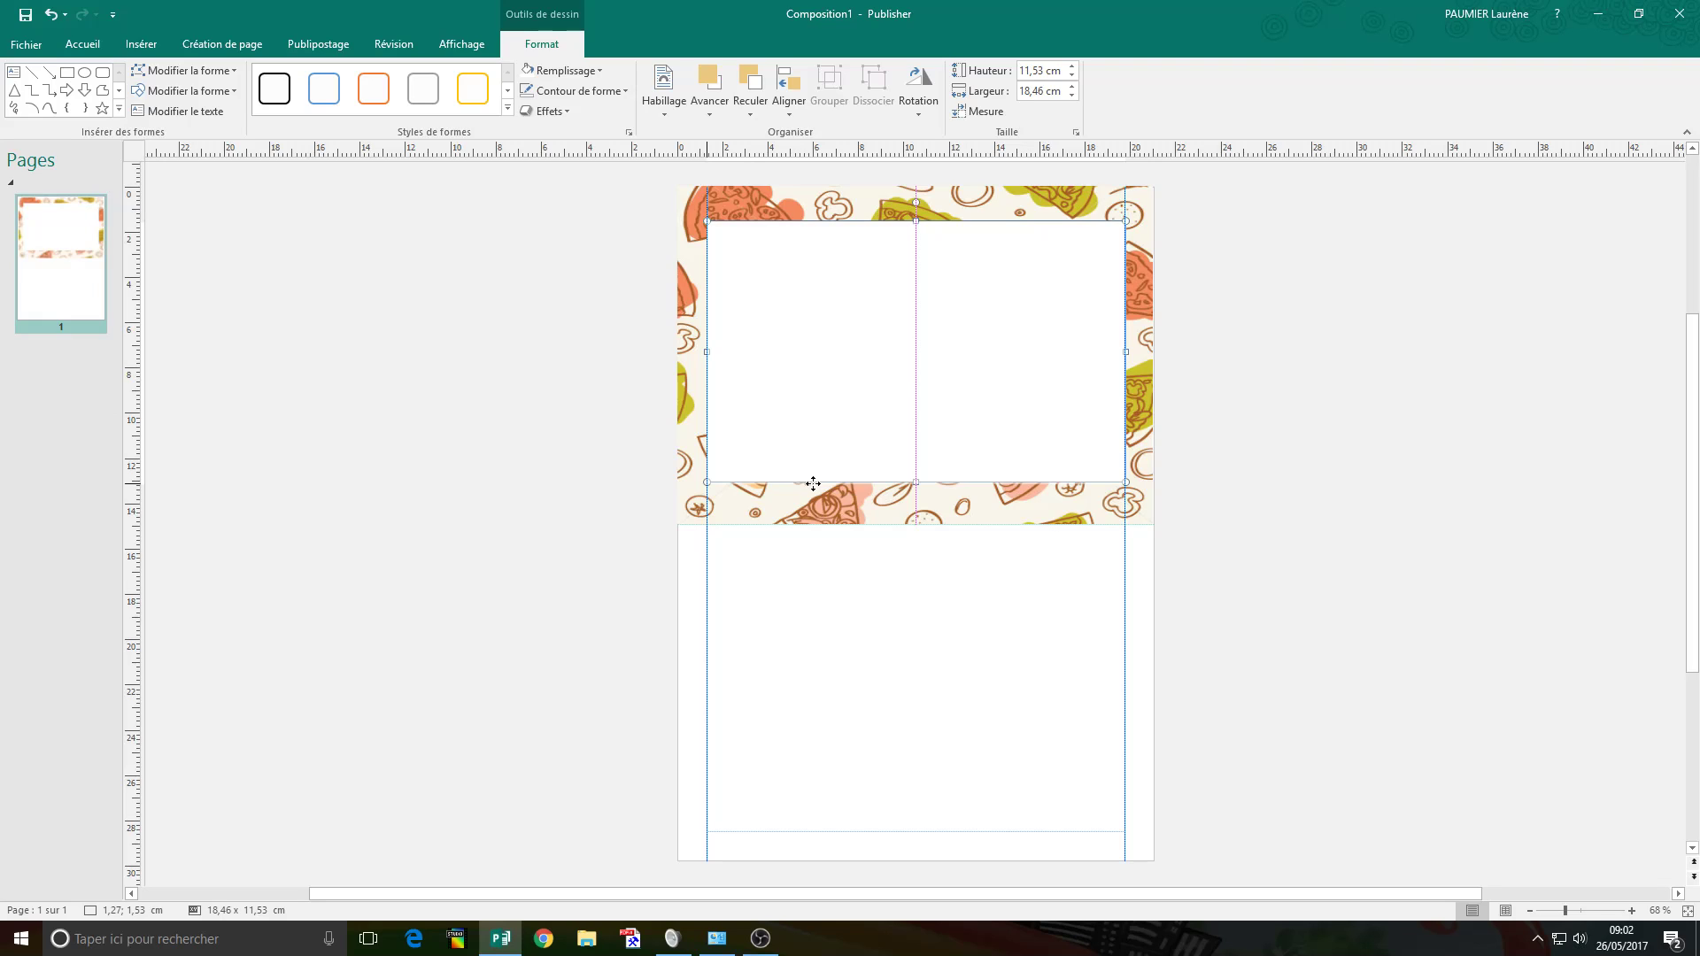
drag(812, 484, 813, 485)
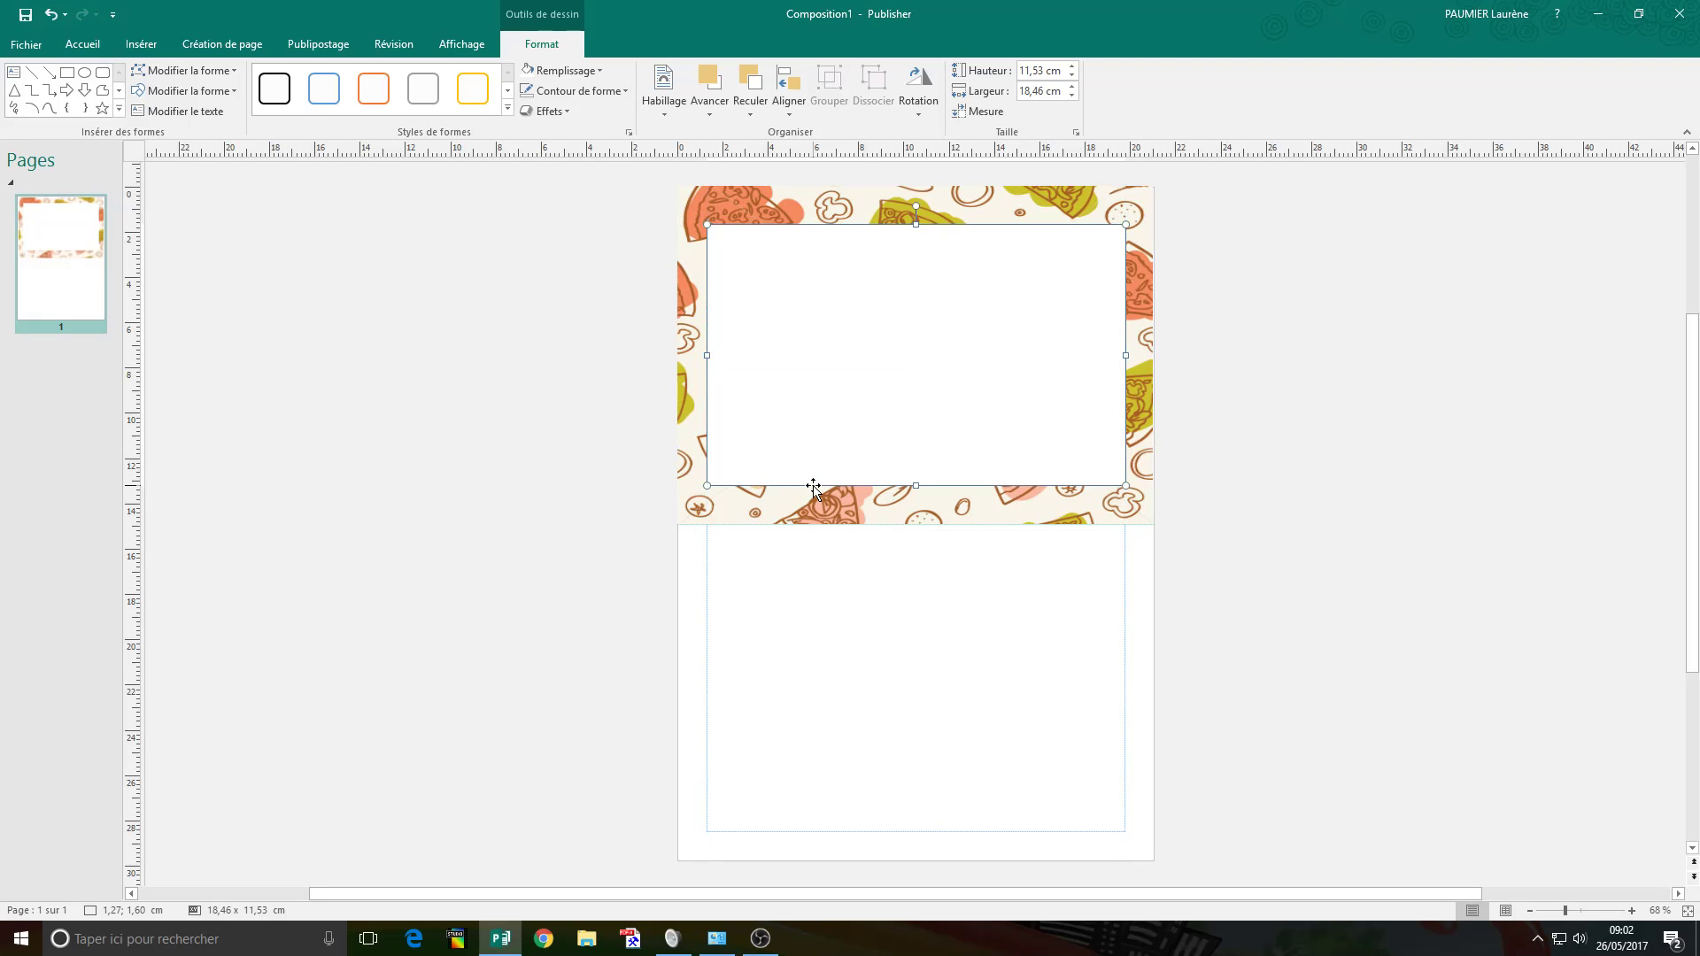
click(571, 401)
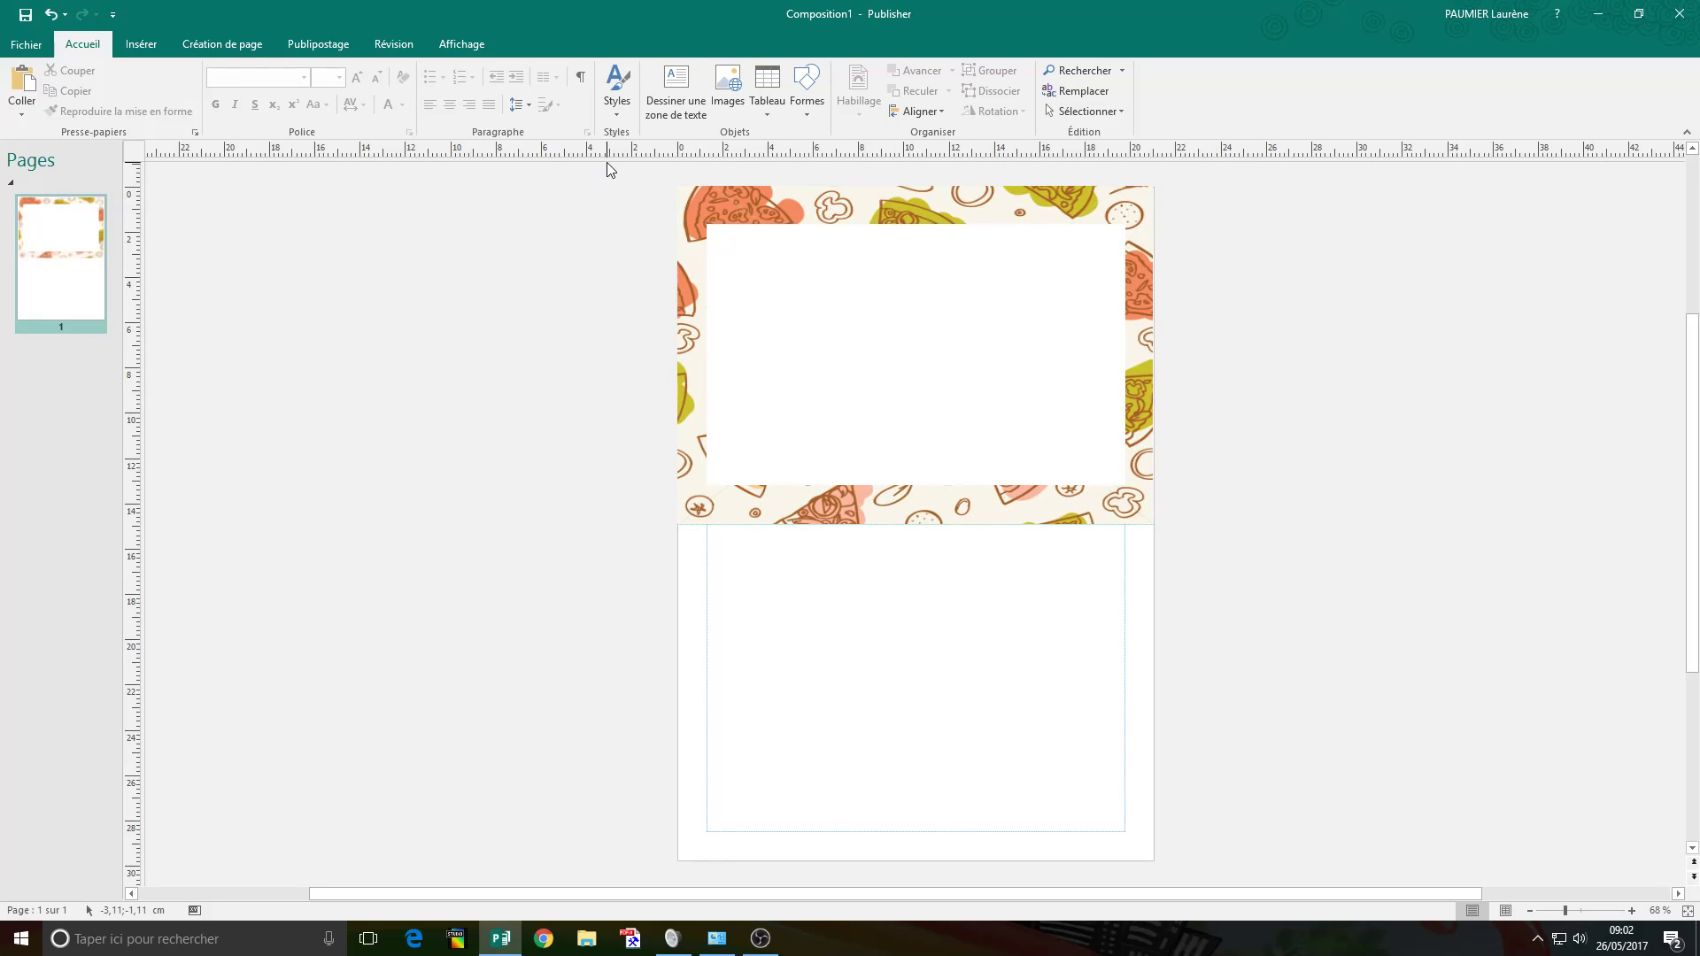
Group the pizza background and white panel, then place a copy on the lower half.
drag(607, 162, 1245, 559)
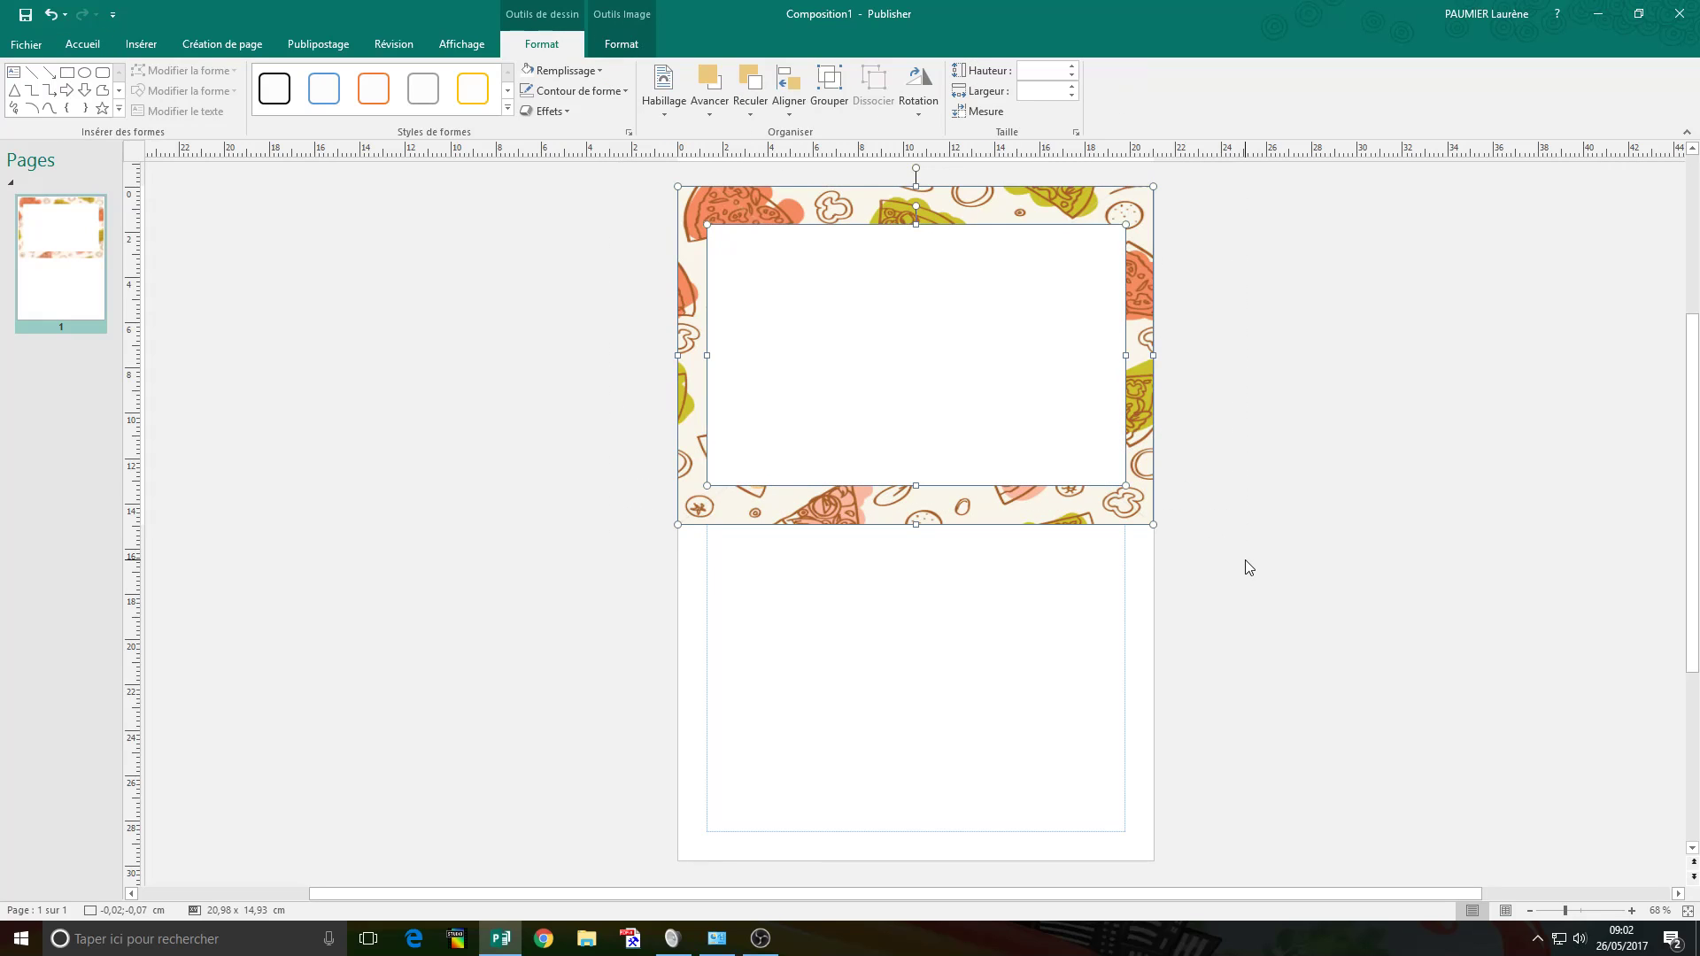
click(830, 83)
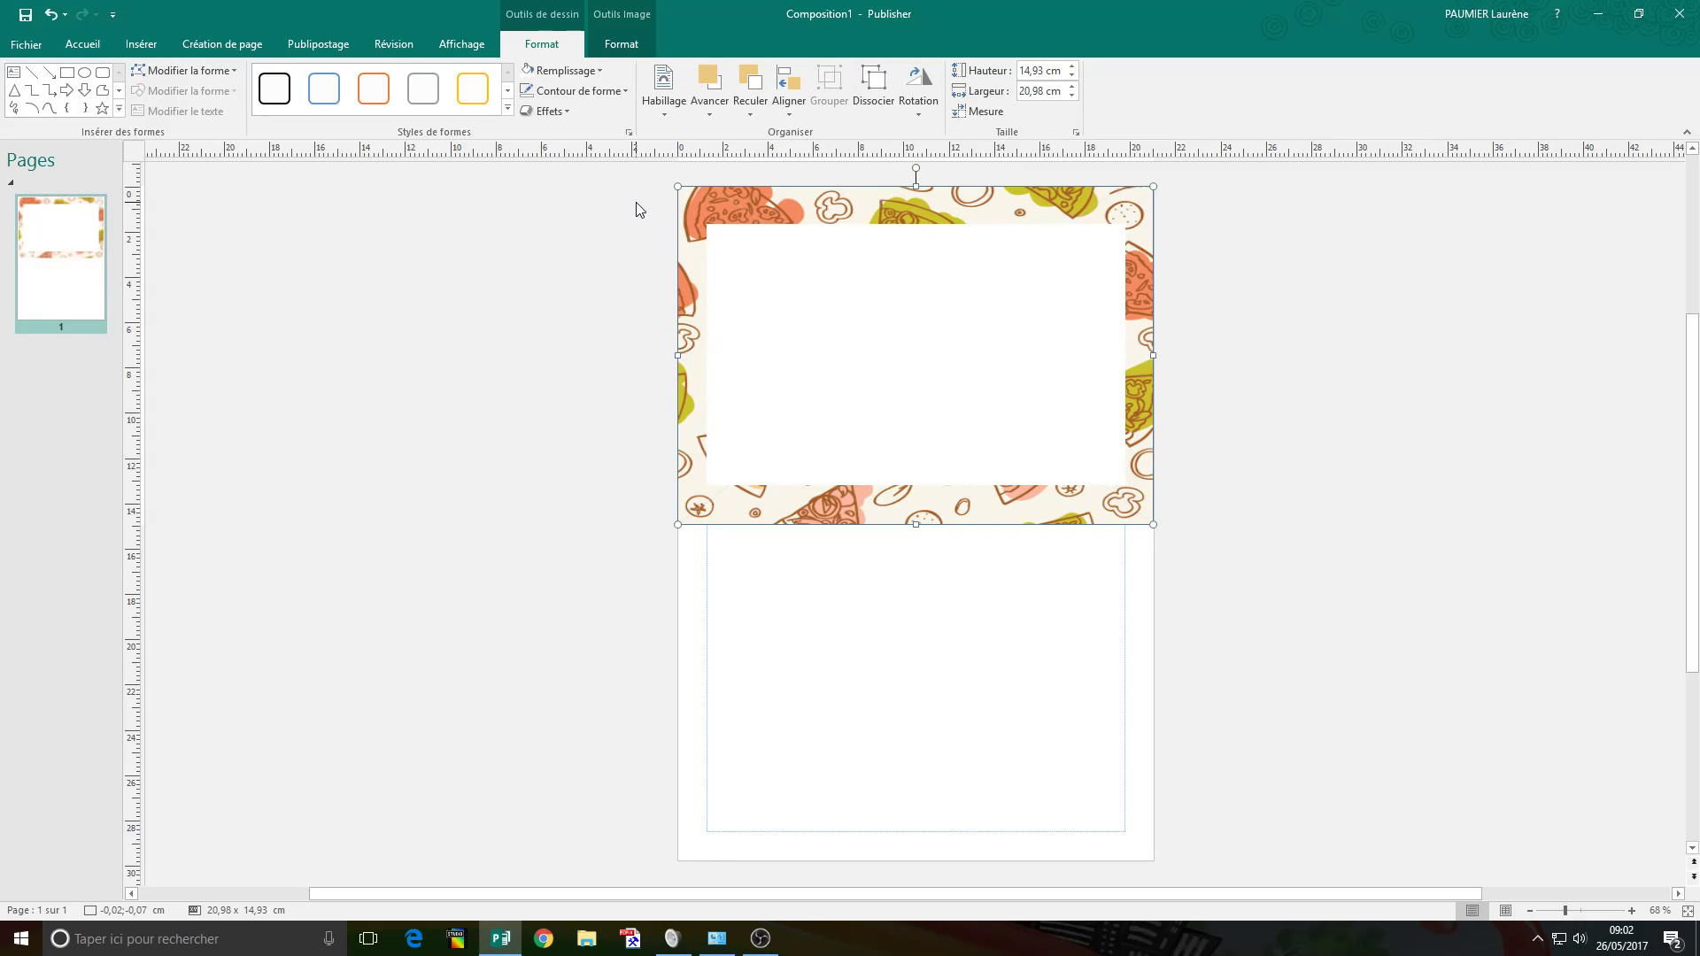
drag(724, 229, 795, 543)
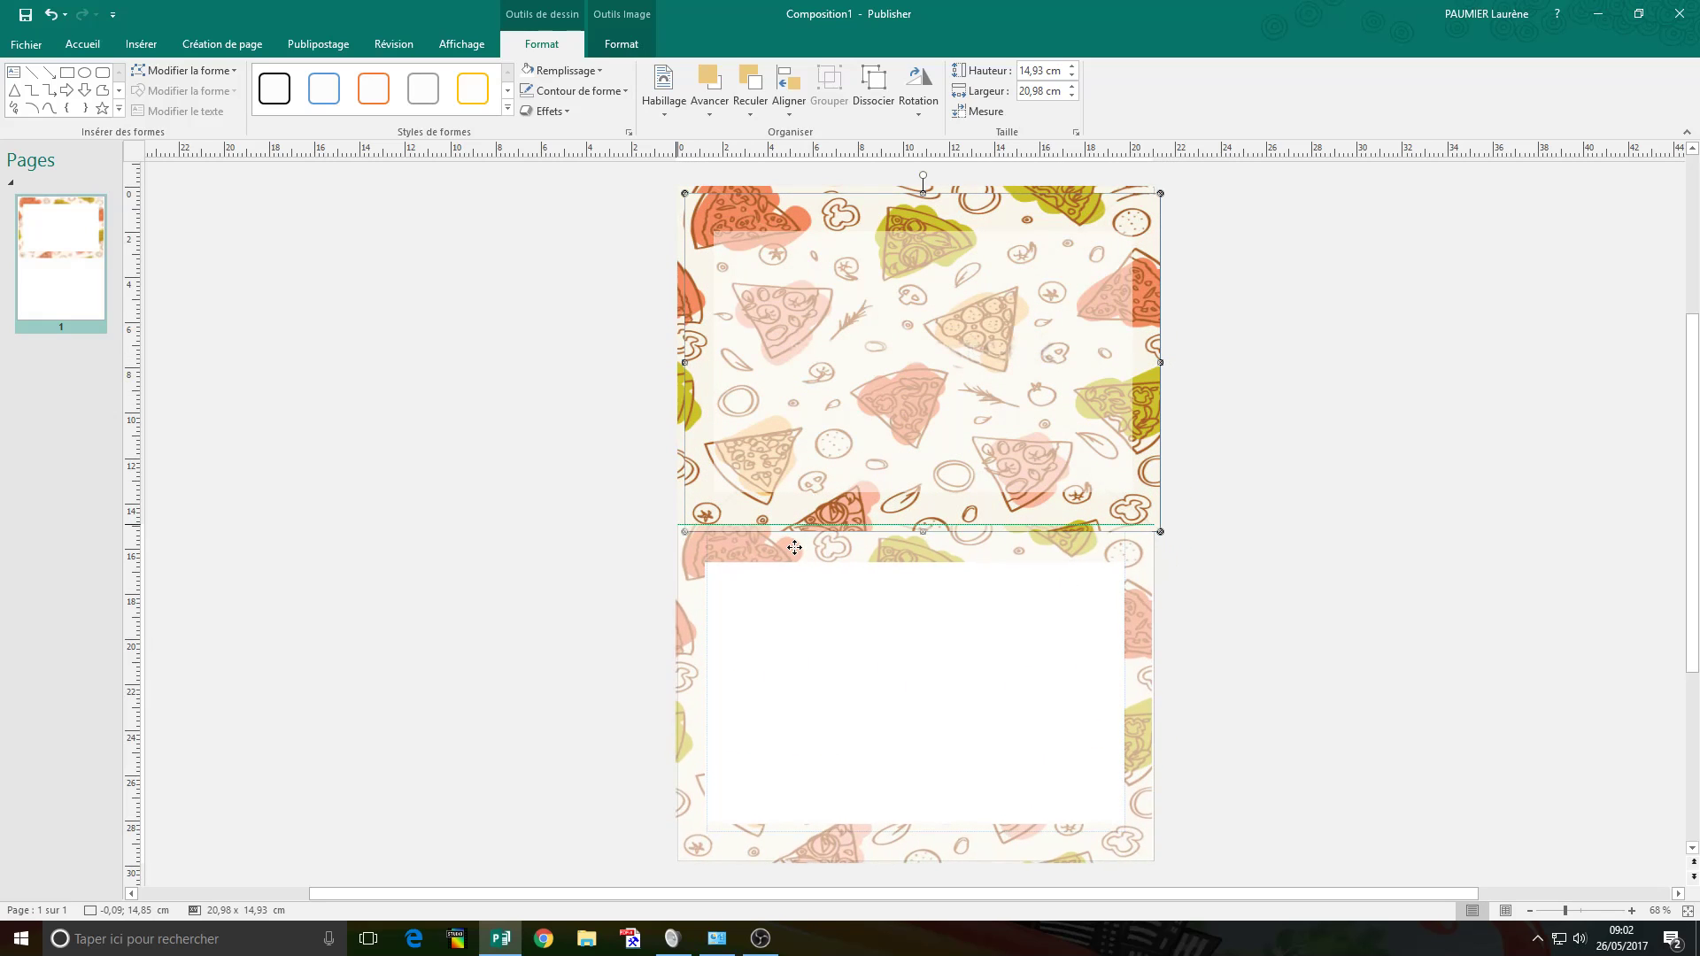
click(579, 488)
click(882, 538)
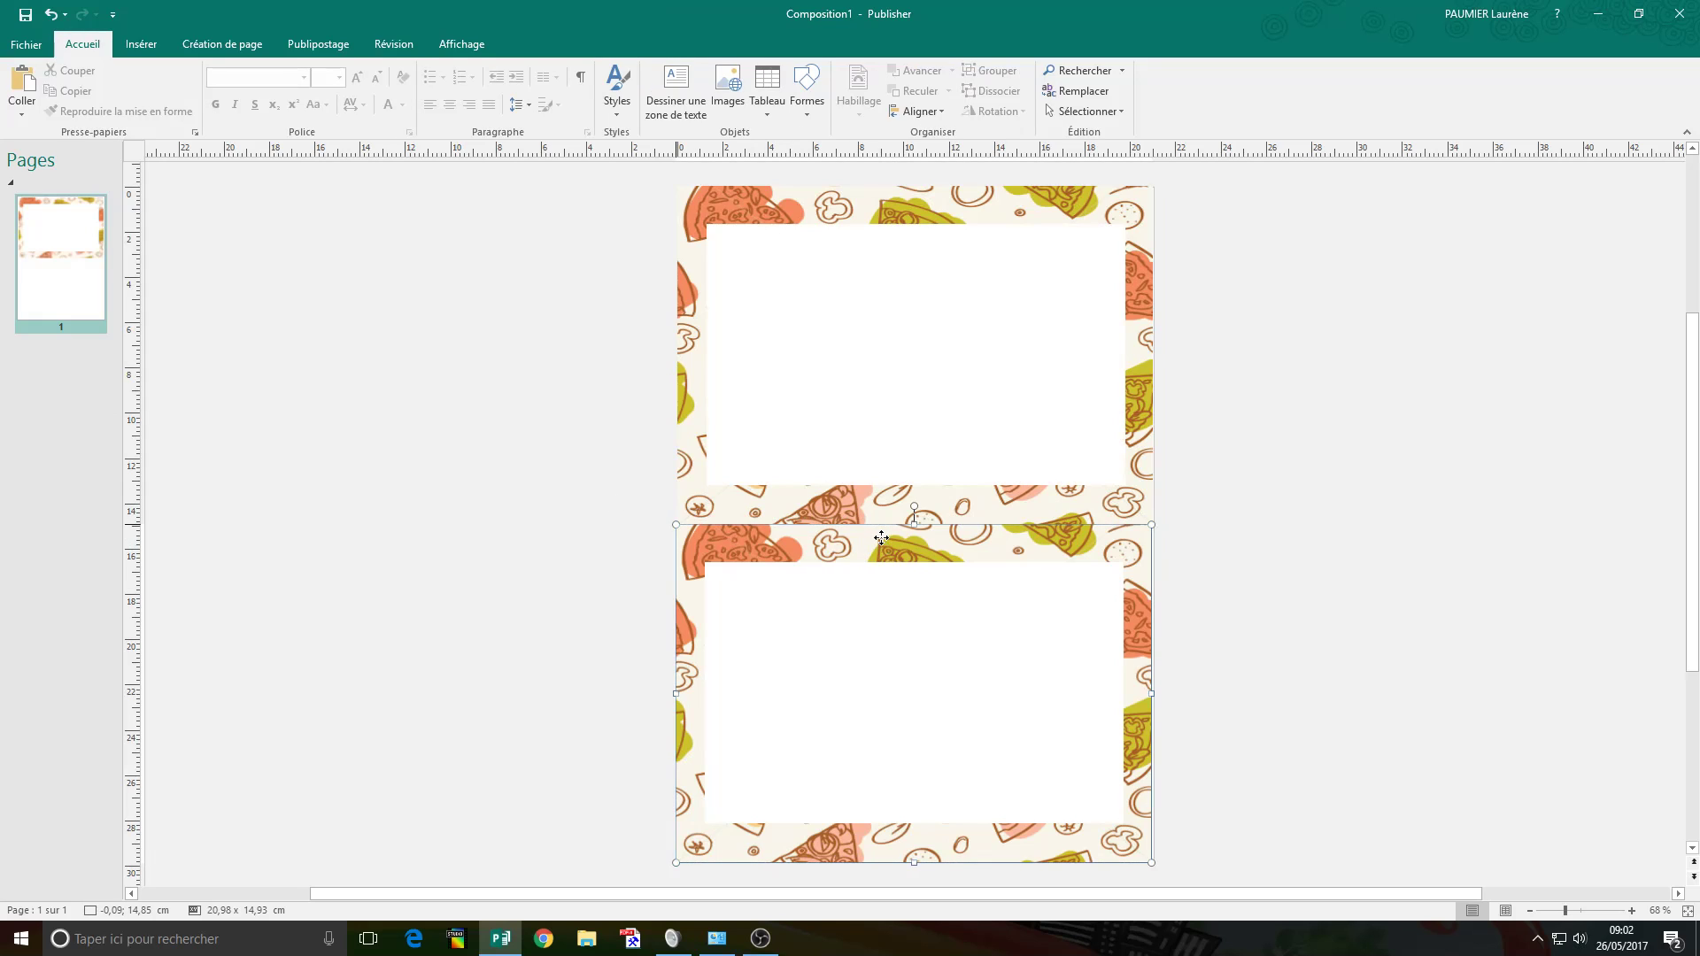
drag(883, 539, 883, 539)
click(536, 461)
scroll(536, 461, down, 1)
scroll(538, 459, up, 1)
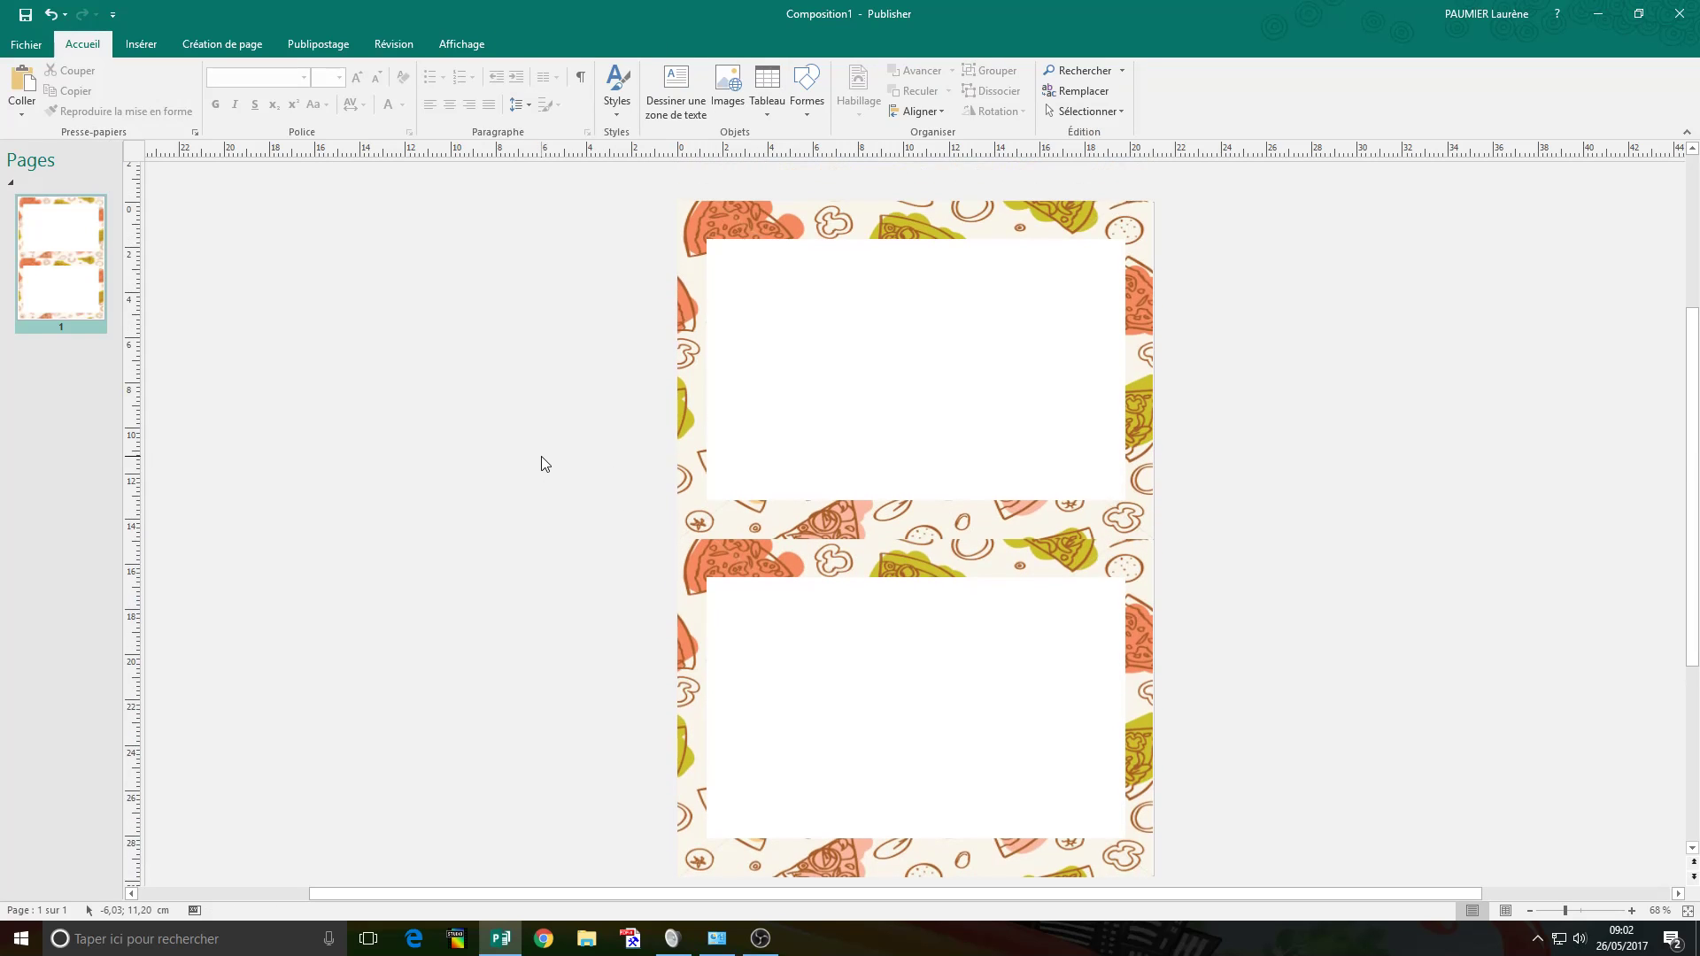
scroll(643, 358, up, 1)
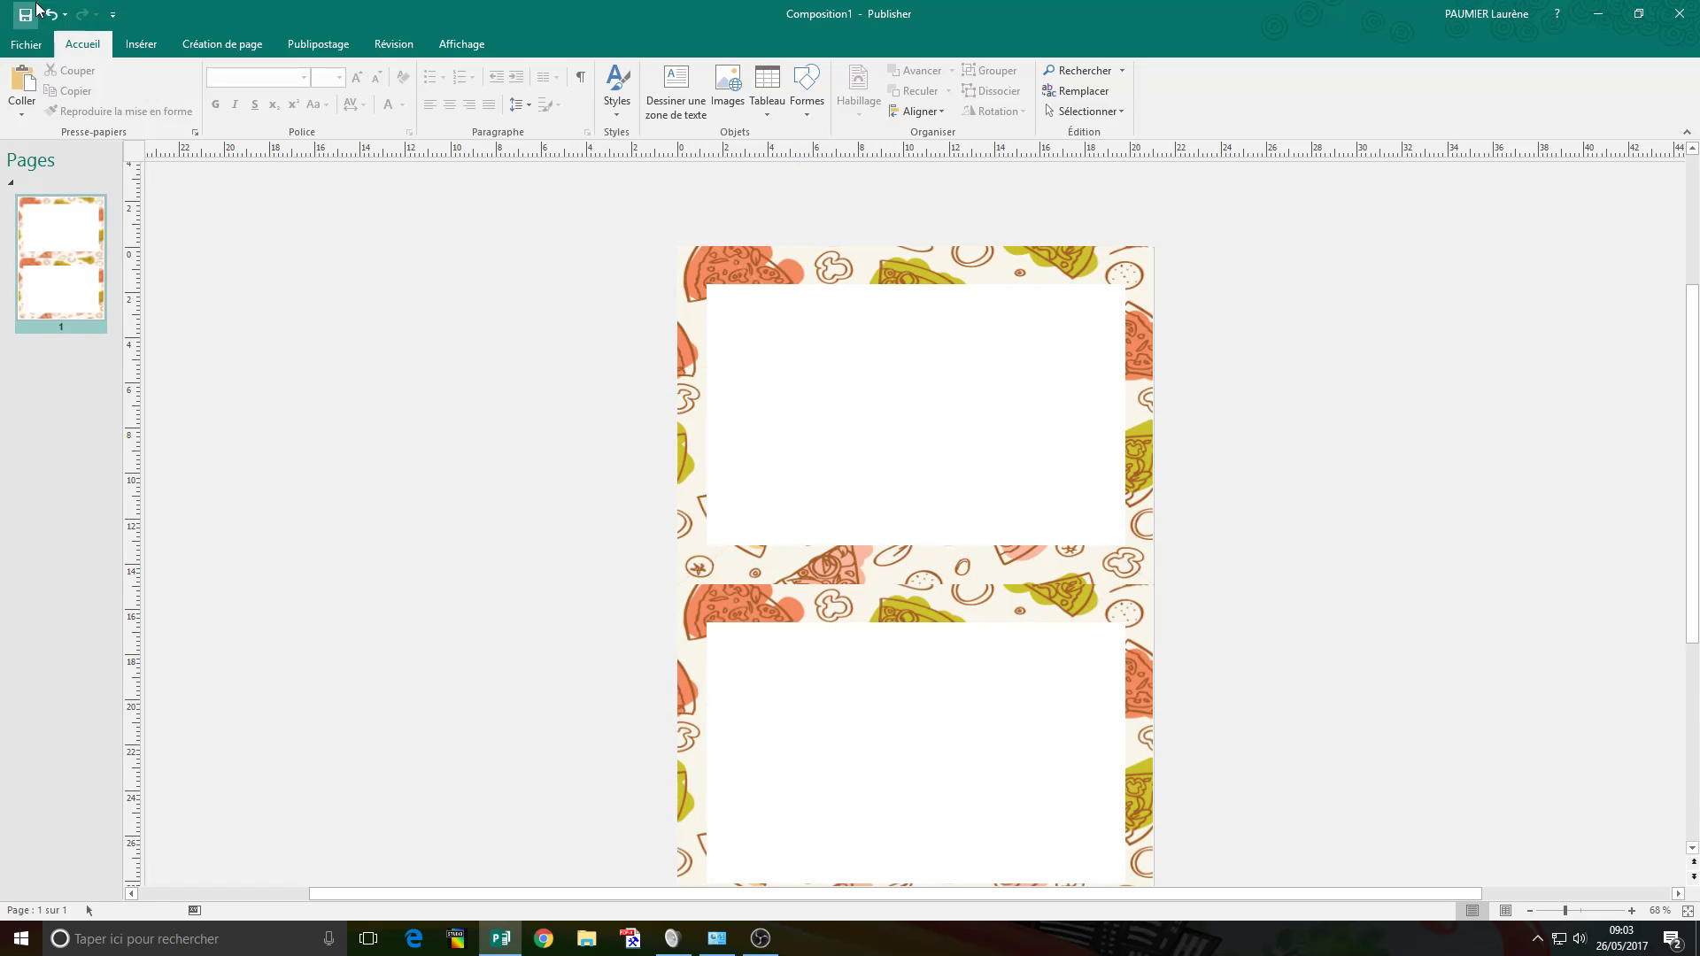